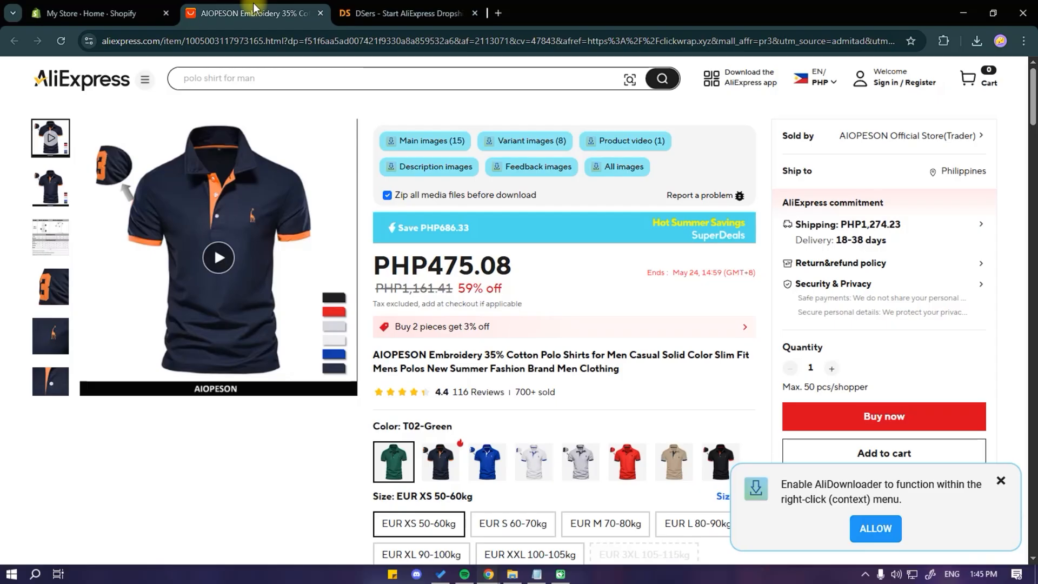
Step: Open the DSers site and start creating a DSers account in the email field
click(376, 14)
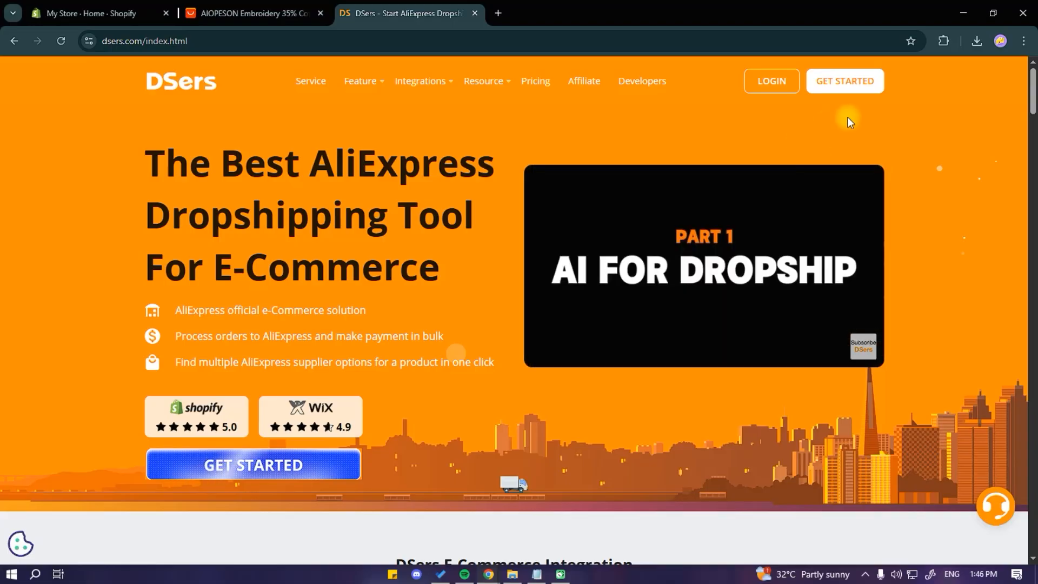
click(851, 78)
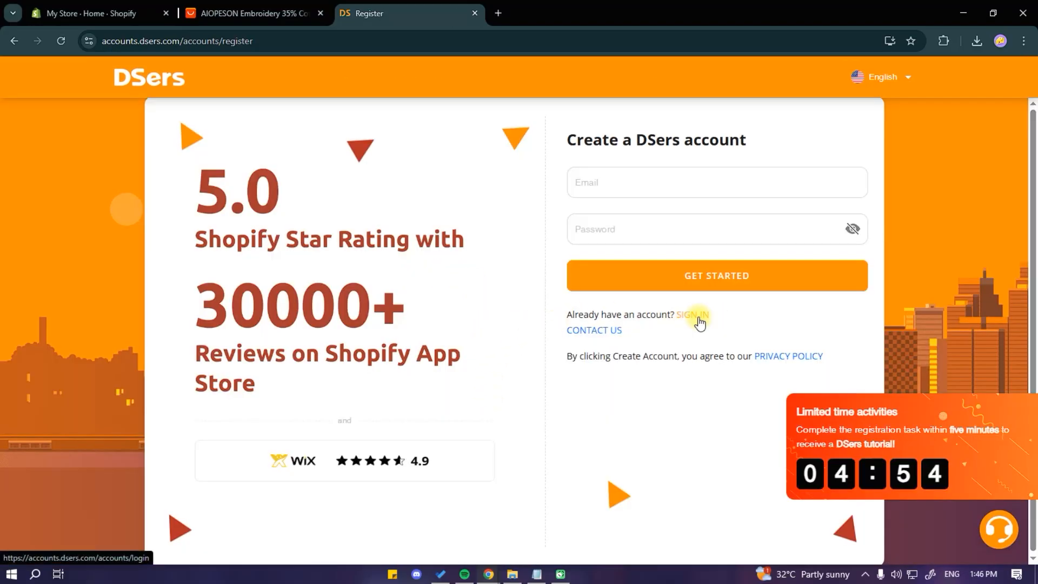
click(646, 184)
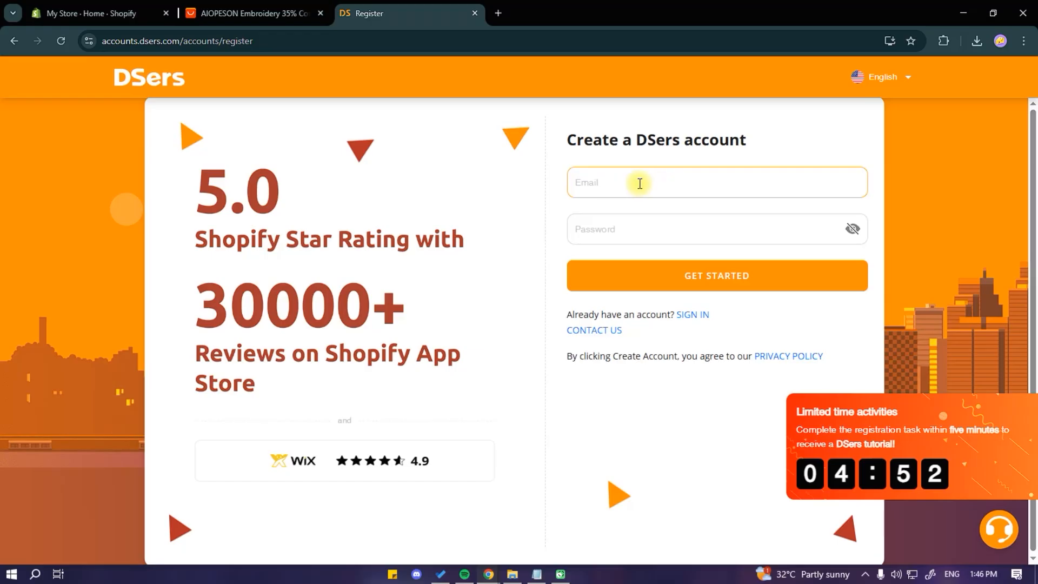
click(686, 181)
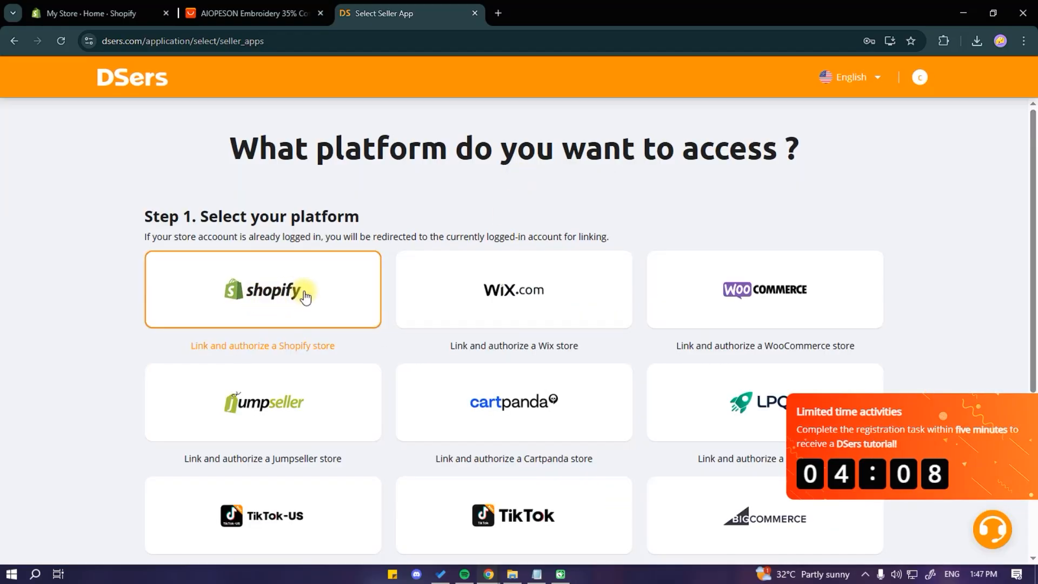
Step: Select Shopify as the platform, install the DSers-AliExpress Dropshipping app in the store, and confirm authorization with the current DSers account
click(269, 298)
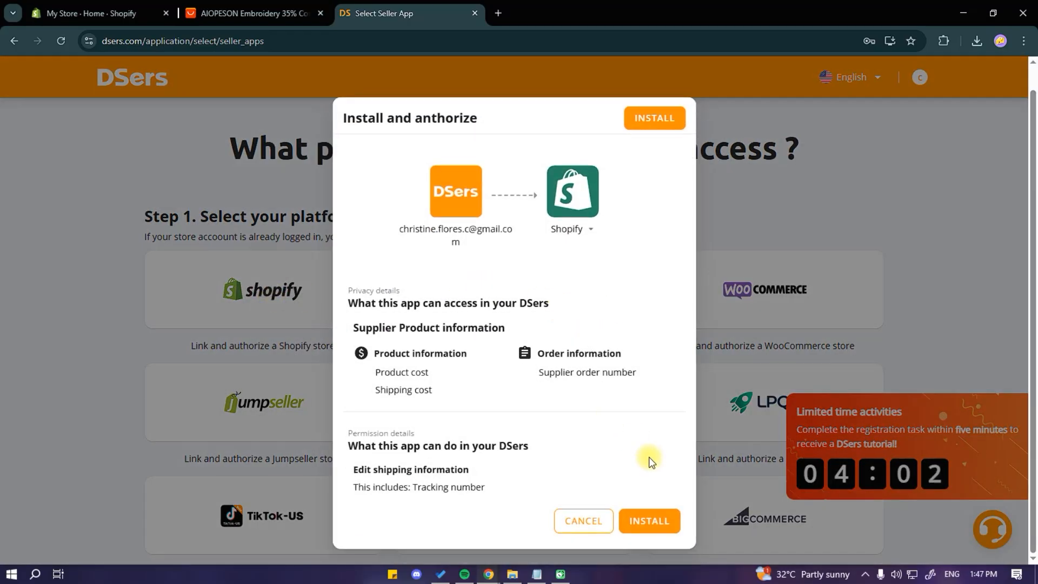
click(646, 540)
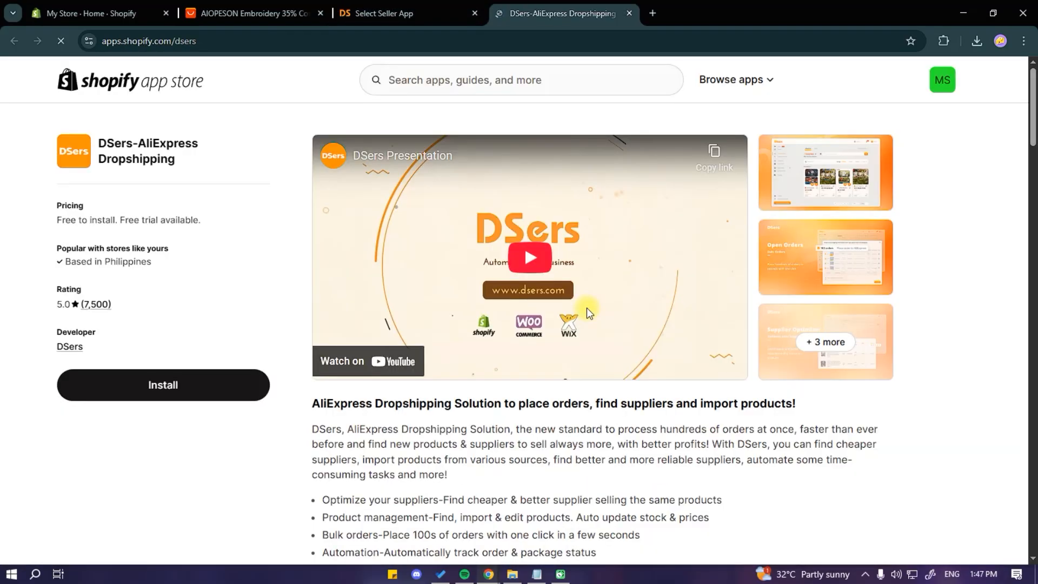
click(188, 393)
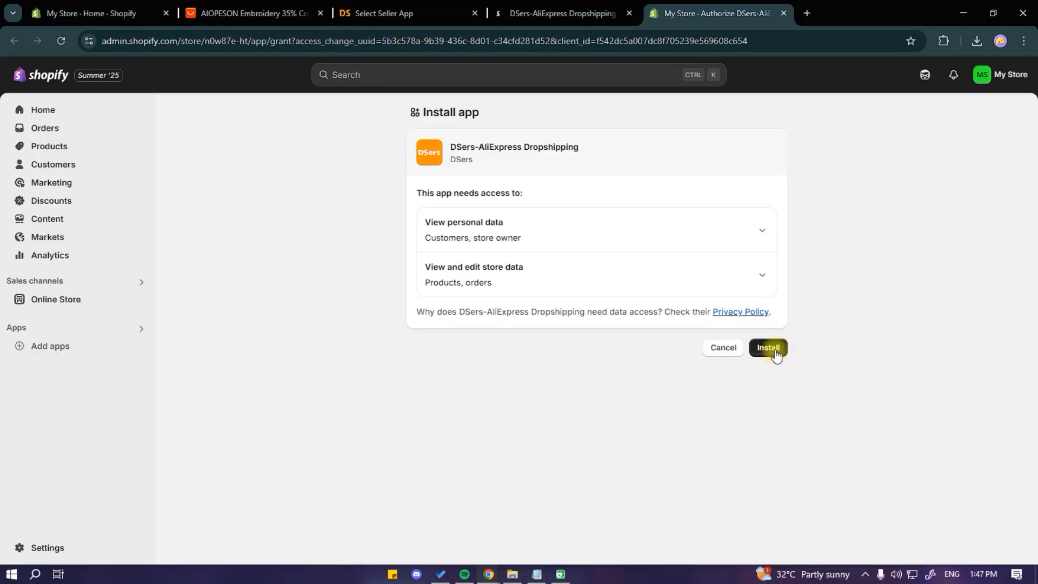
click(774, 351)
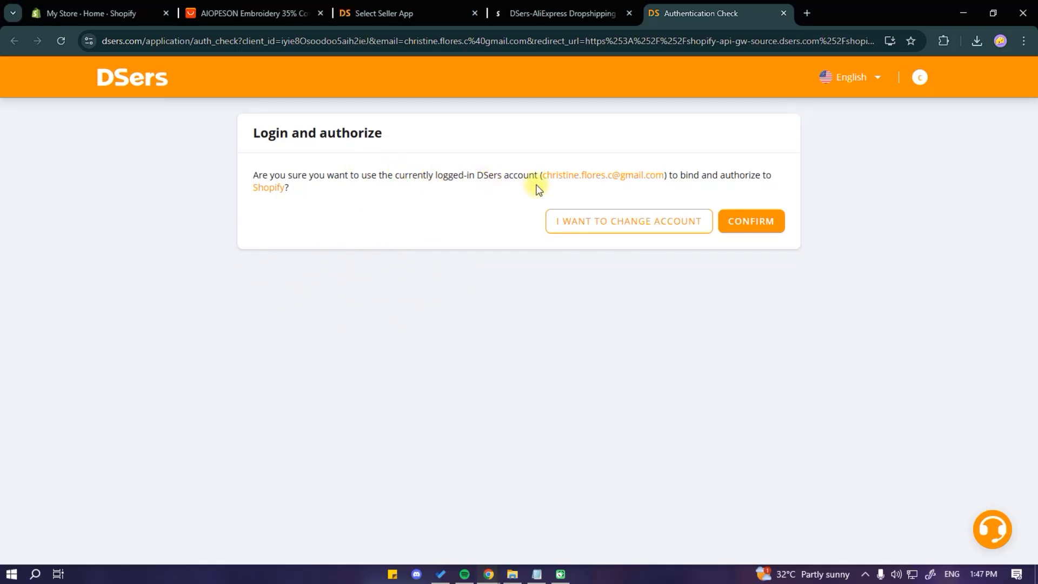
click(767, 222)
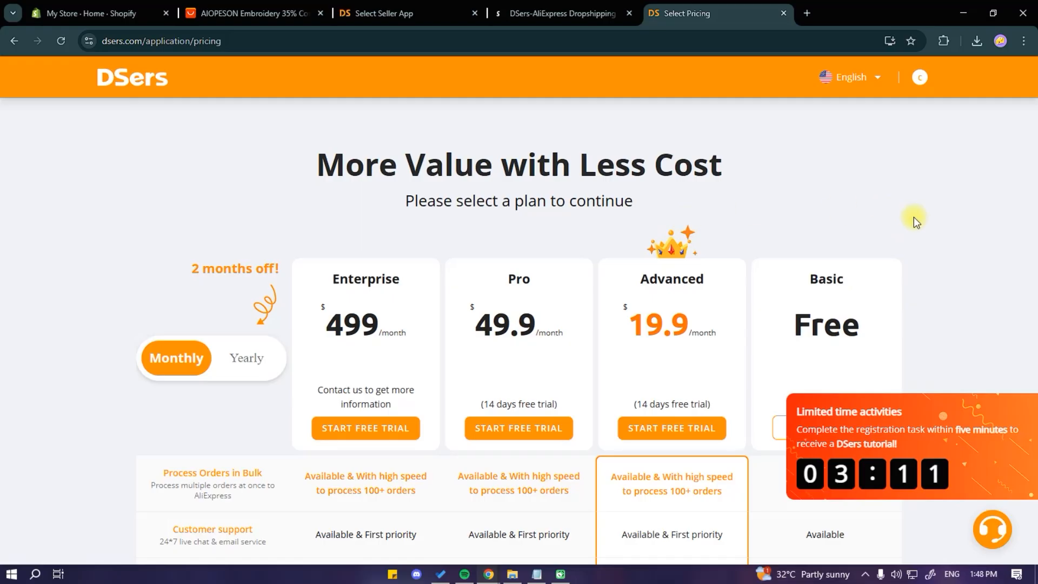
Step: Choose the free Basic plan
scroll(908, 260, down, 2)
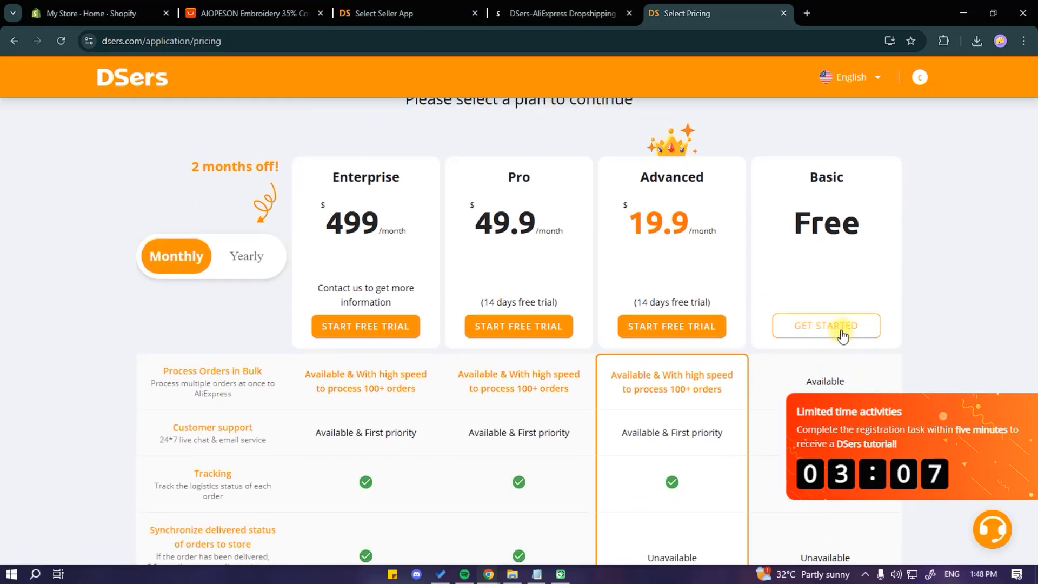
click(837, 331)
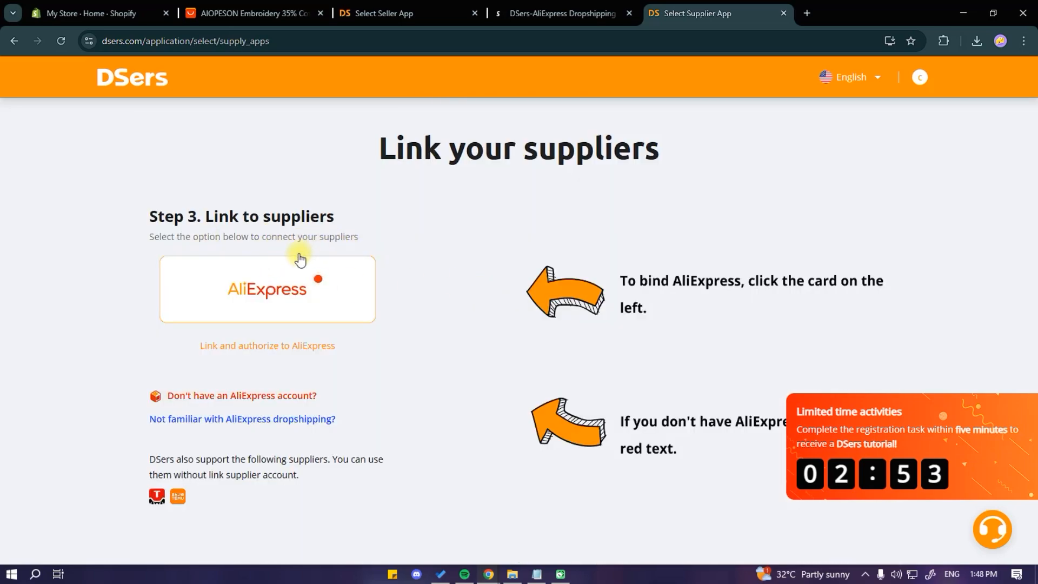
Step: Link the AliExpress supplier account by authorizing DSers access to it
click(282, 313)
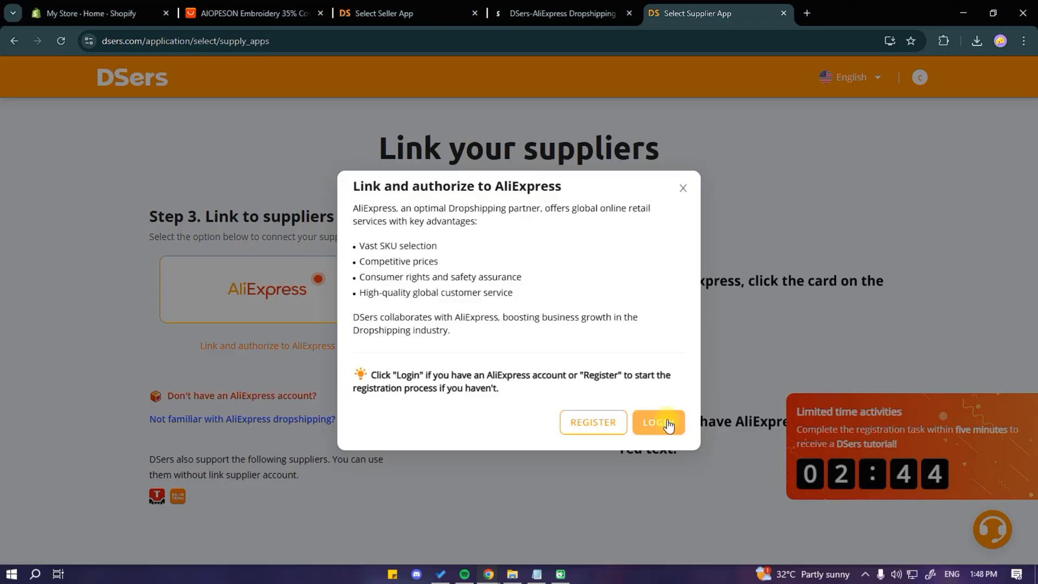
click(600, 423)
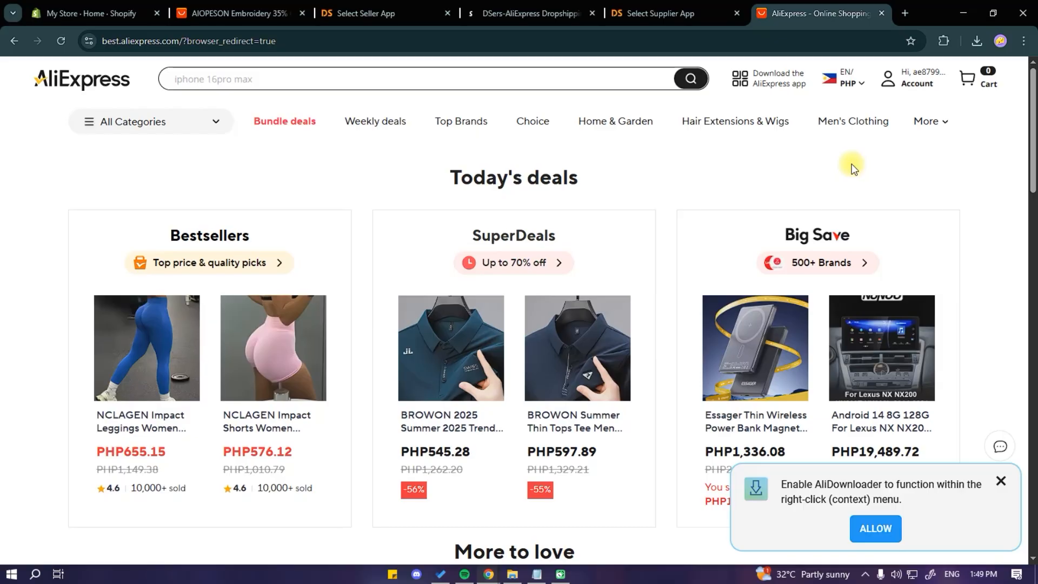
click(642, 13)
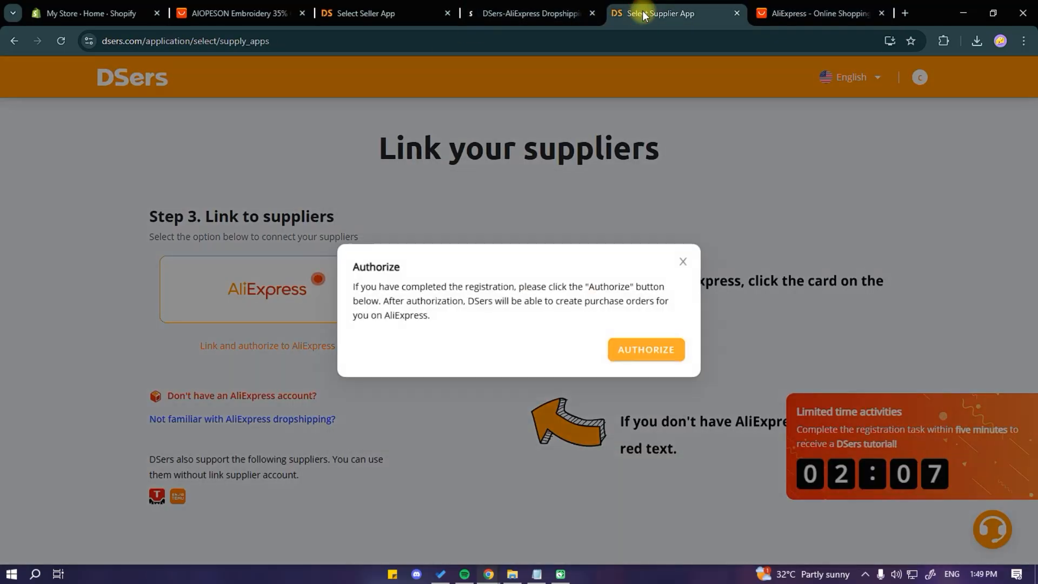
click(636, 353)
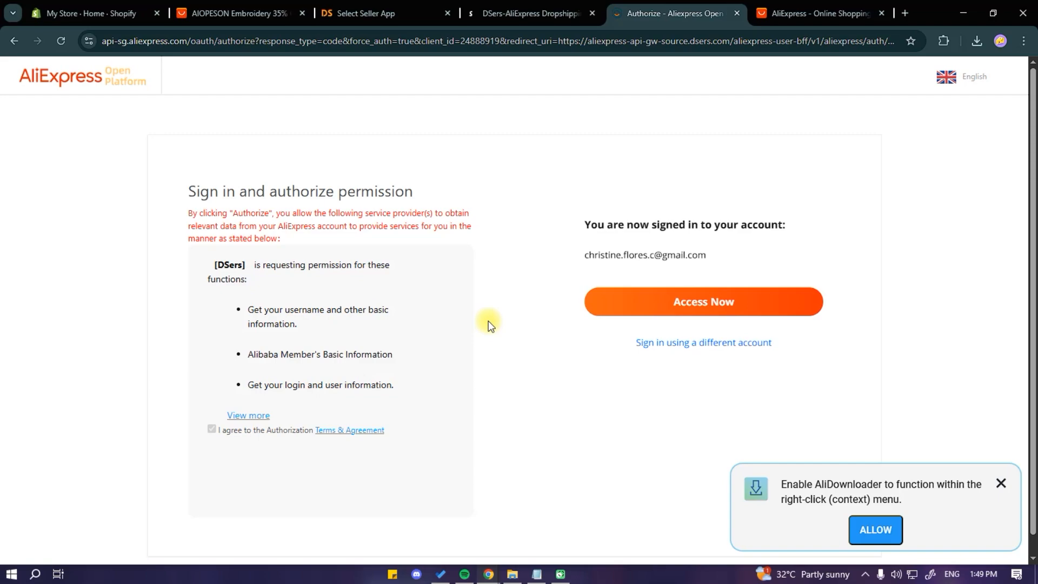
click(708, 301)
click(655, 240)
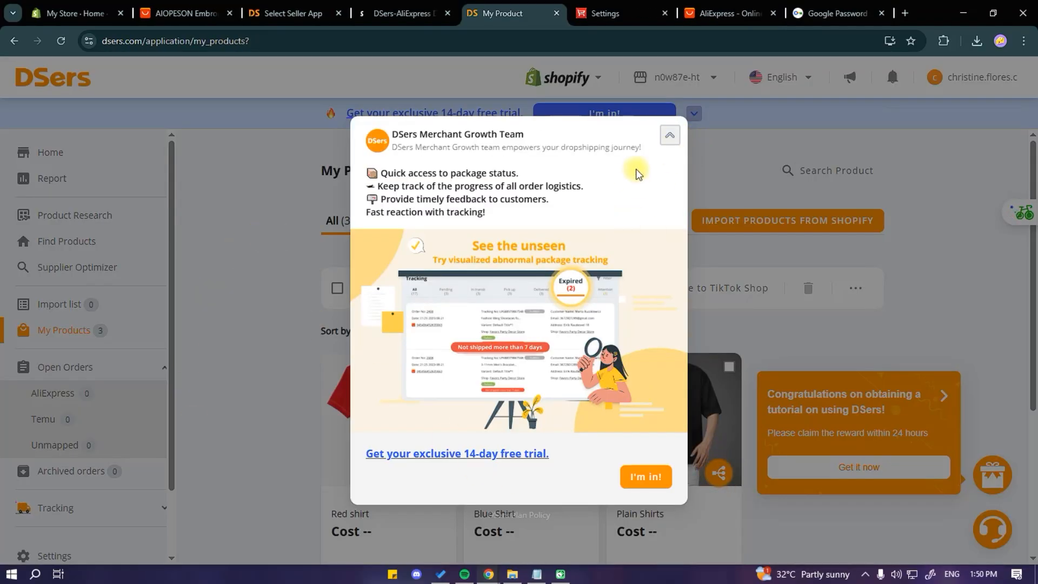
Step: Close the promotional pop-ups over the My Products page
click(671, 142)
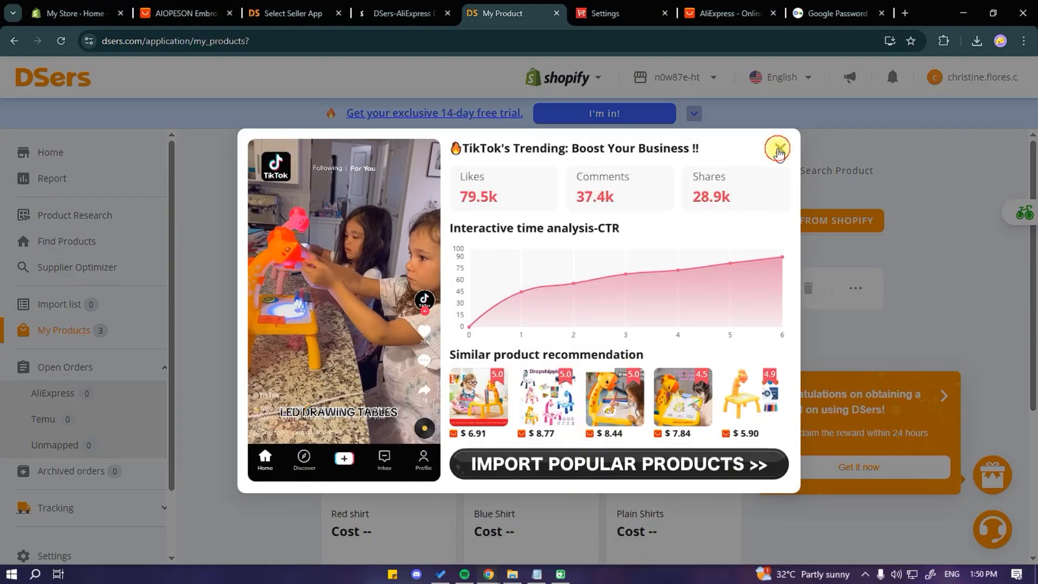
click(777, 148)
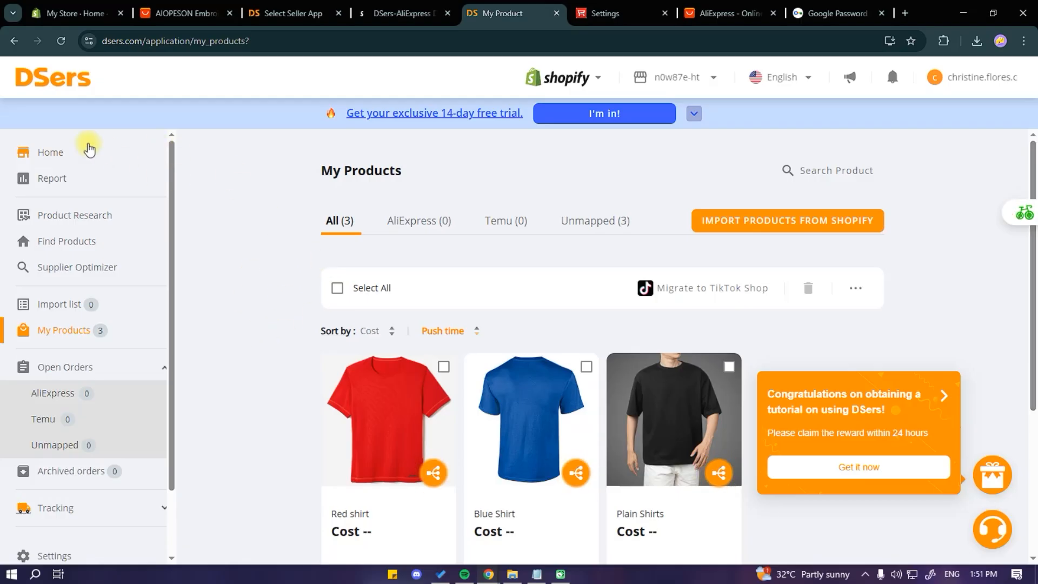
Step: Install the DSers - AliExpress.com Product Importer extension from the Chrome web store, translating the store page to English
click(46, 155)
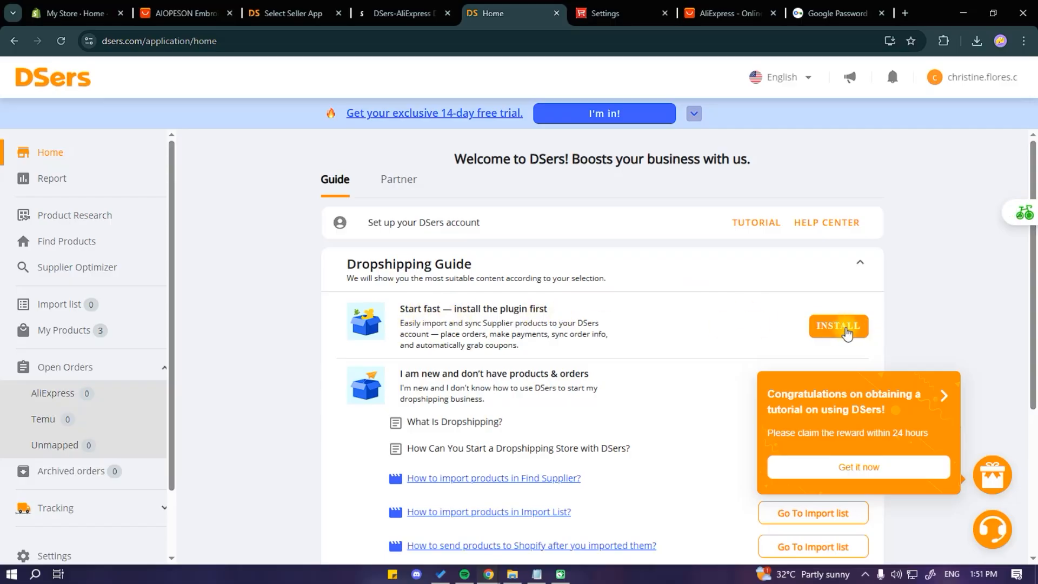
click(844, 328)
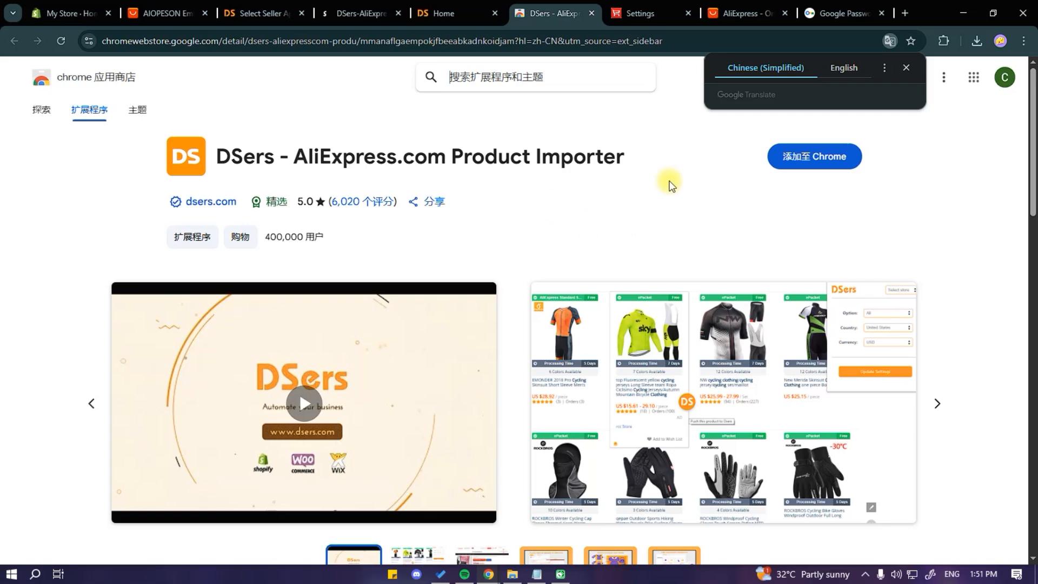
click(839, 72)
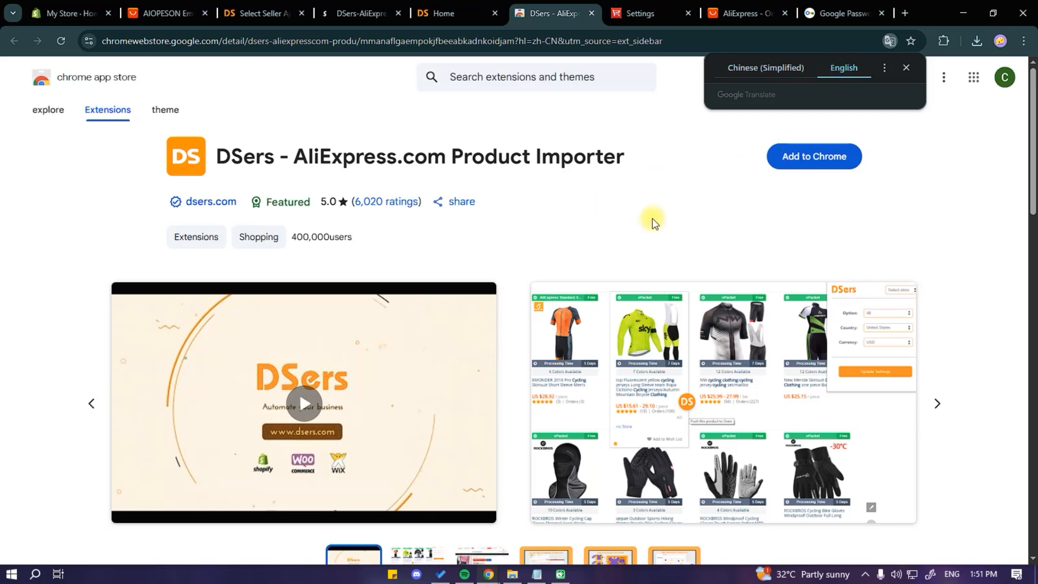
click(619, 197)
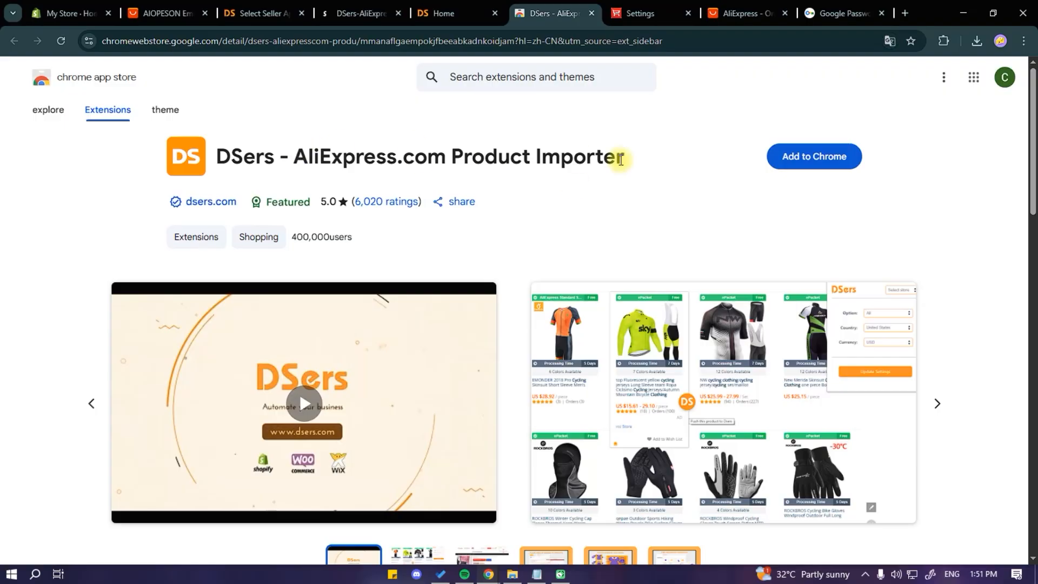
click(822, 156)
click(553, 175)
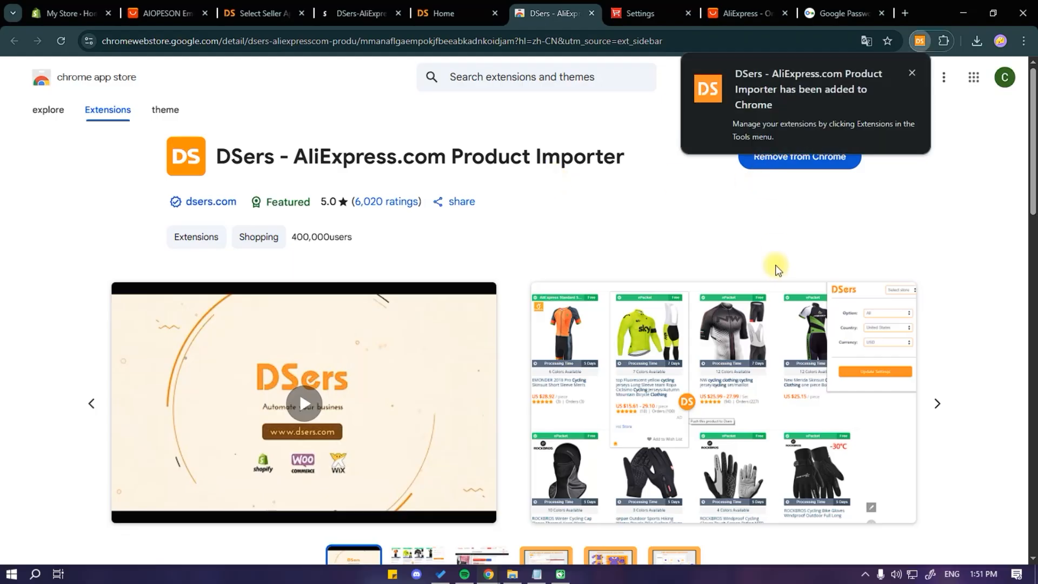
click(722, 174)
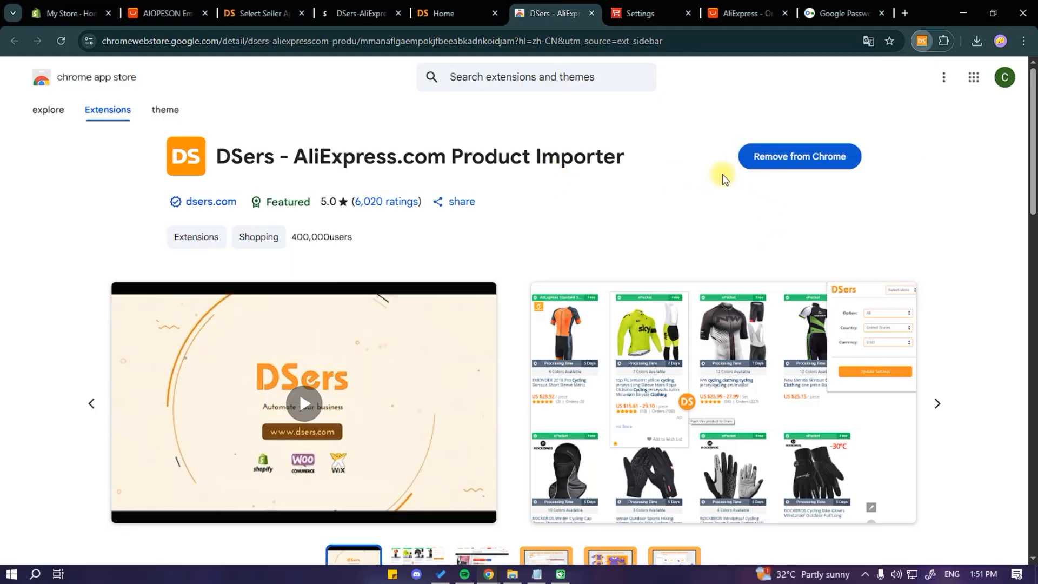
Step: Pin the DSers extension to the browser toolbar
click(943, 41)
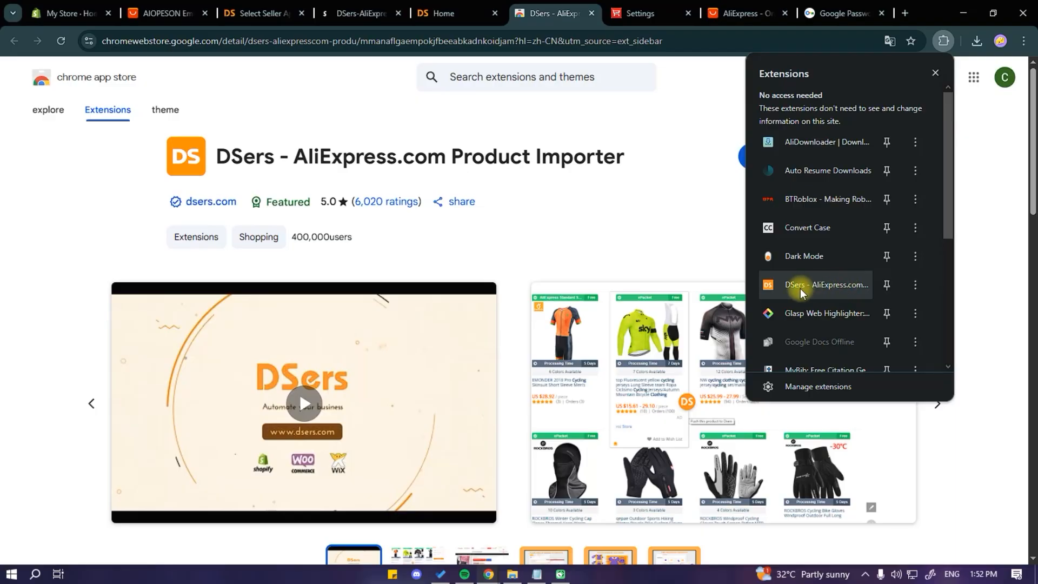
click(885, 286)
click(918, 78)
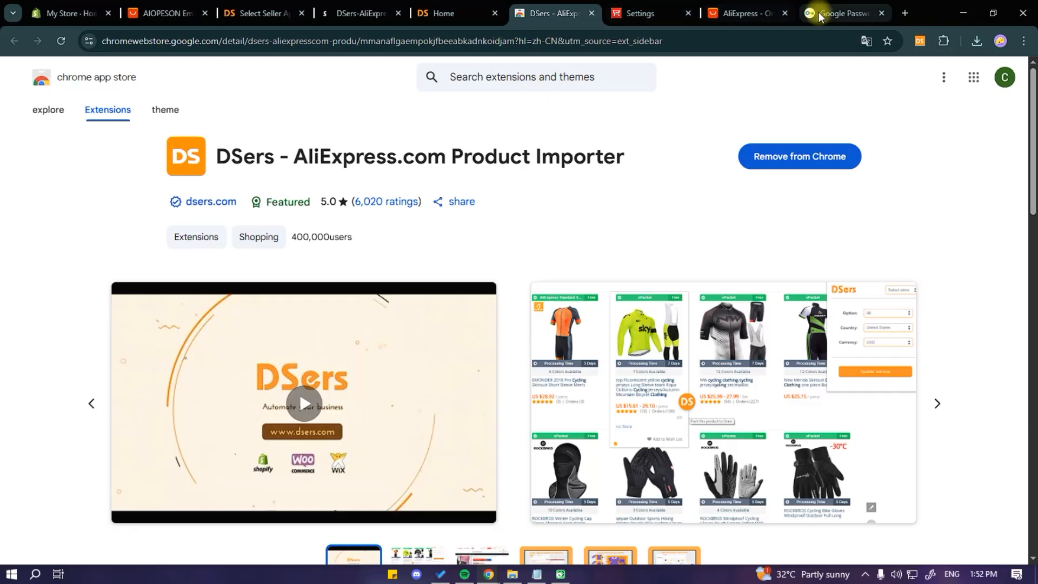
Step: Close the Google Passwords tab and log in to DSers through the extension's popup
click(881, 13)
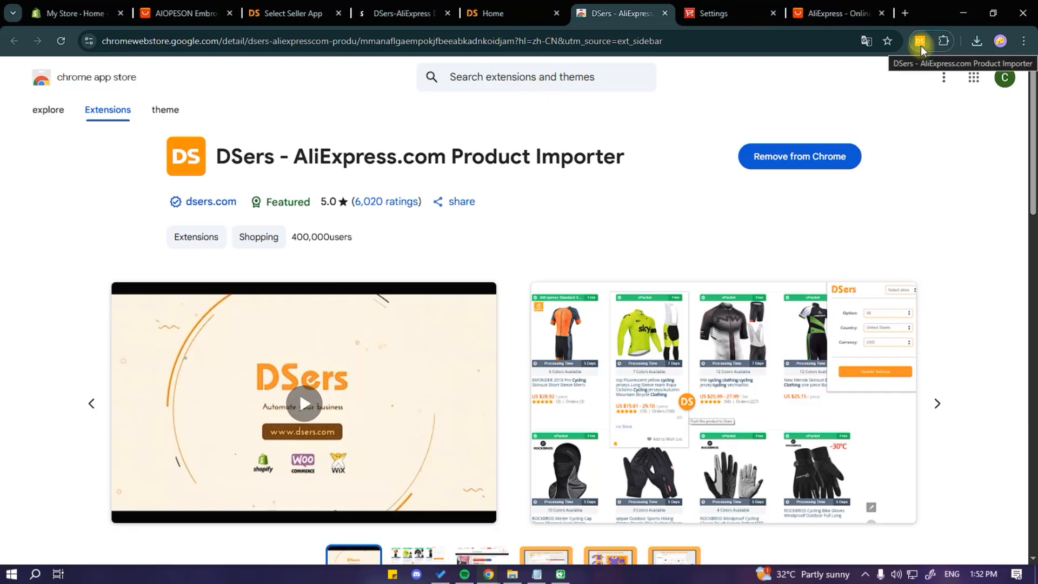
click(919, 42)
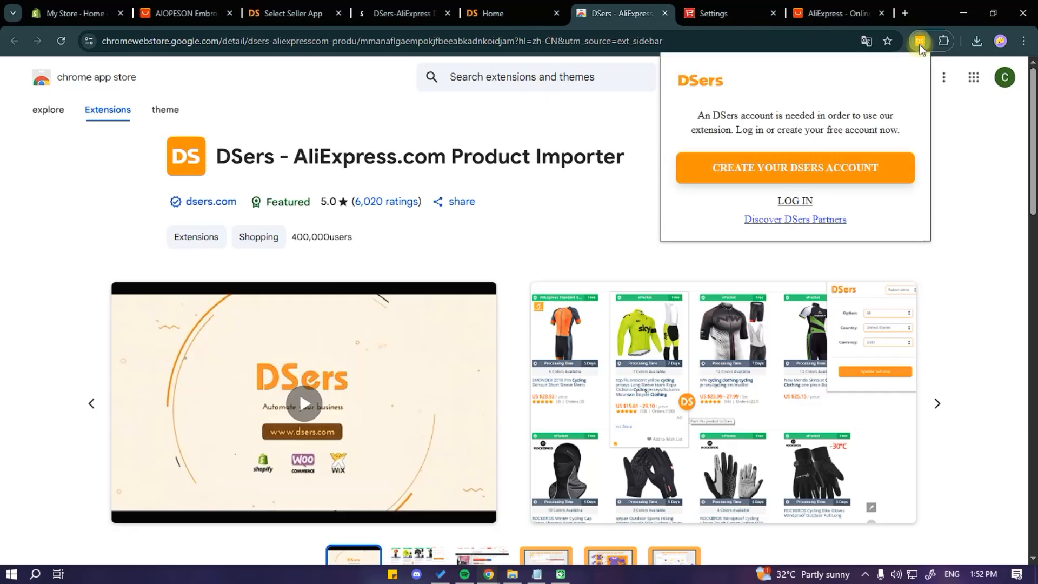
click(800, 203)
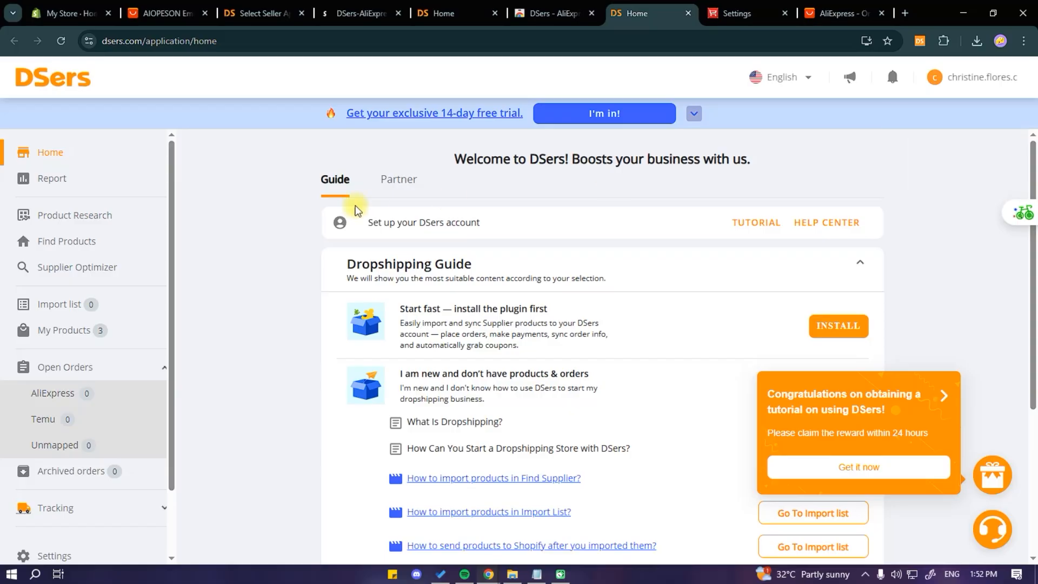
Step: Reload the AIOPESON polo shirt product page on AliExpress and add the product to DSers
click(158, 17)
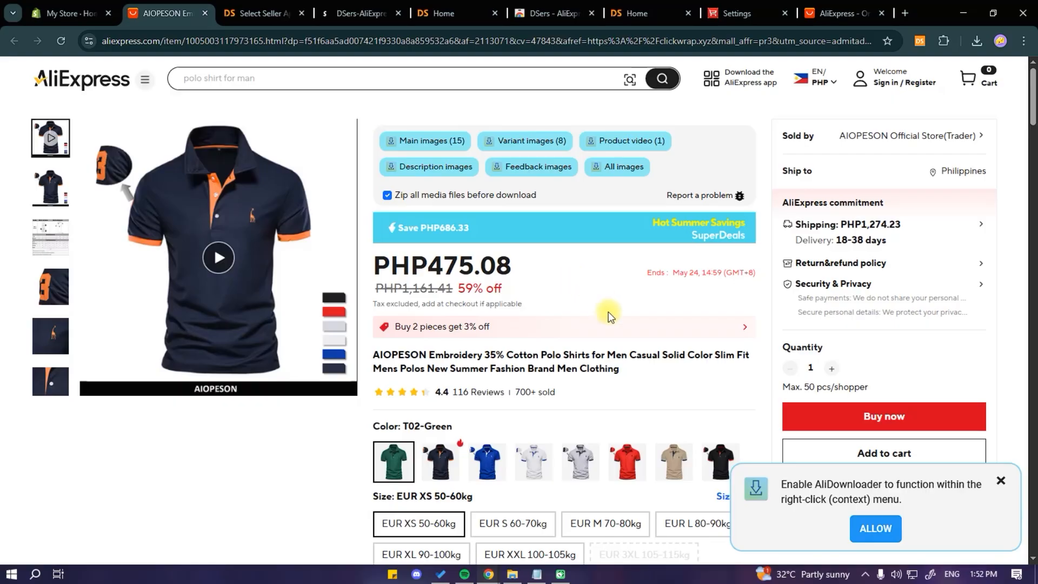
click(63, 46)
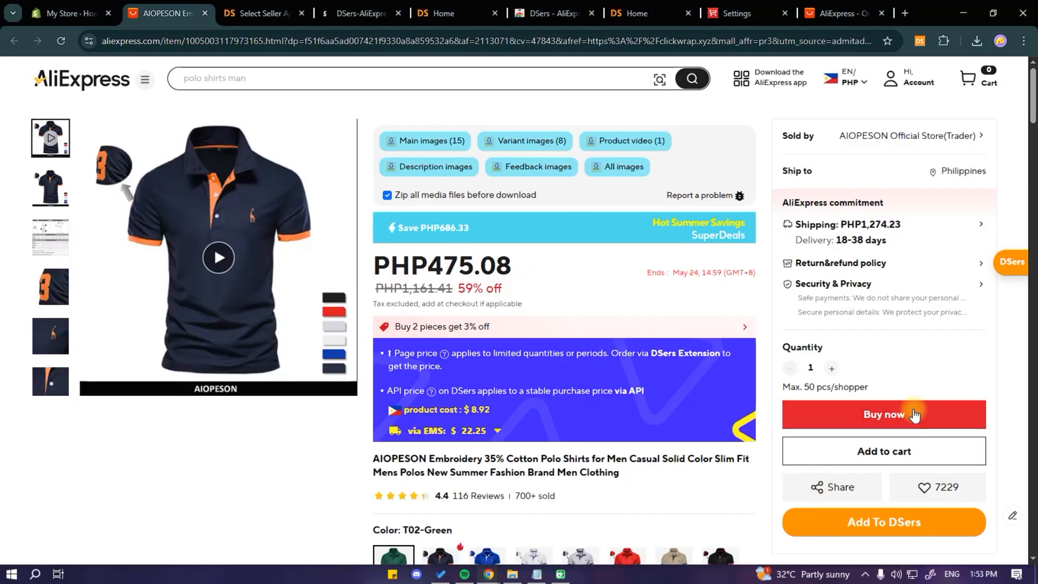
click(838, 529)
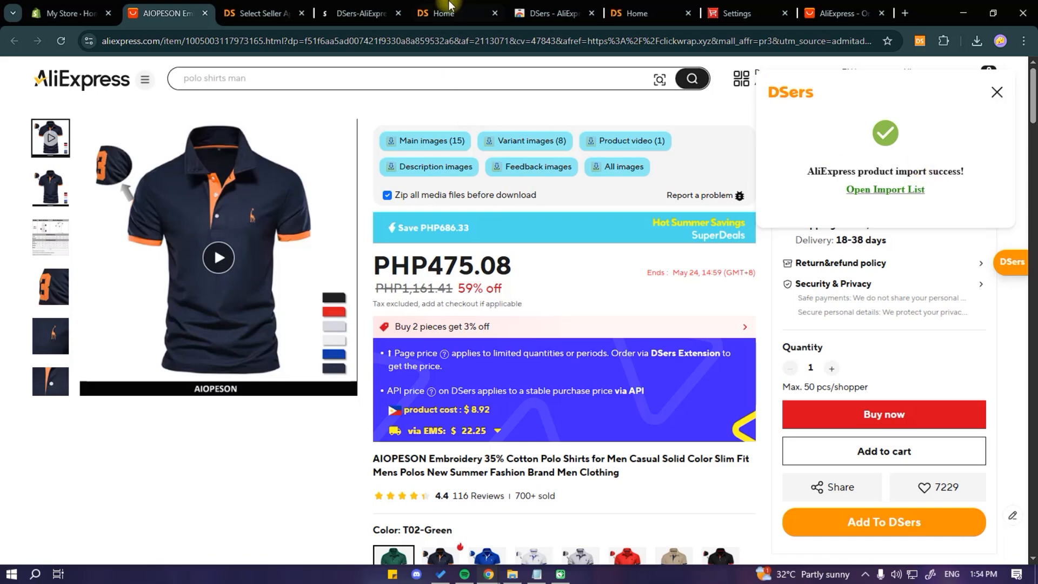
Step: Open My Products in DSers and reload the page
click(617, 18)
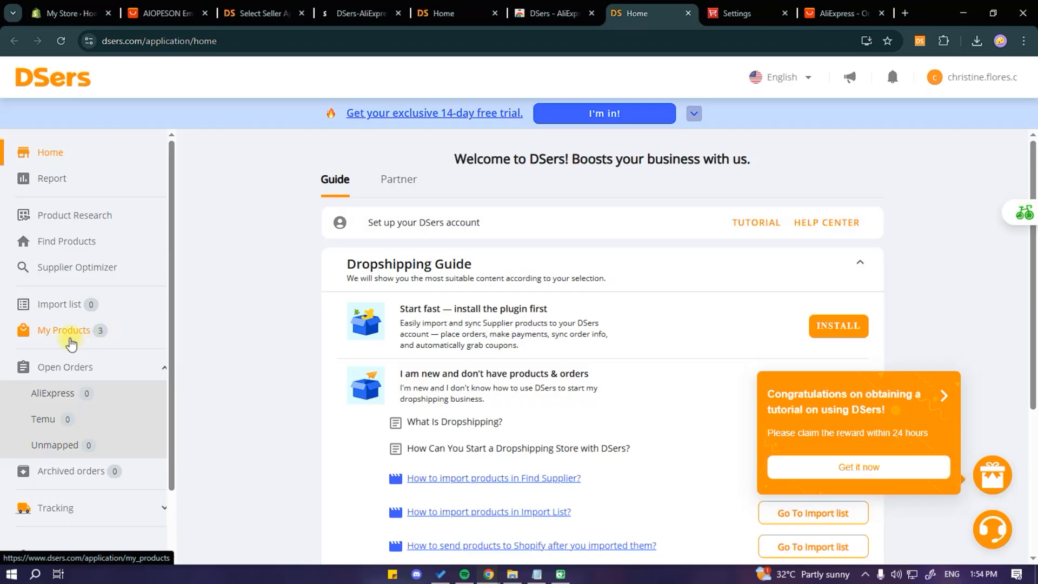
click(82, 333)
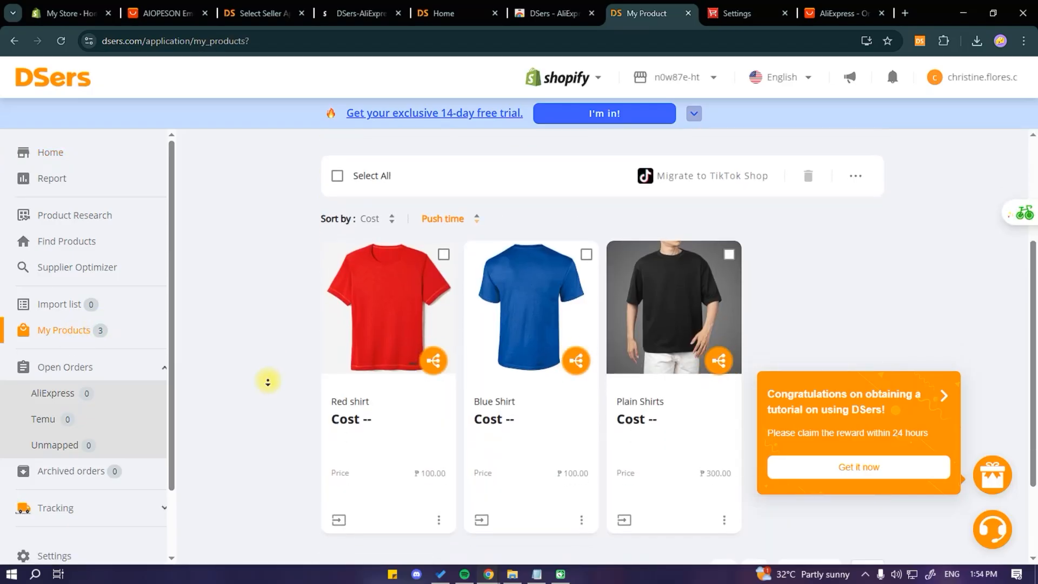
click(59, 43)
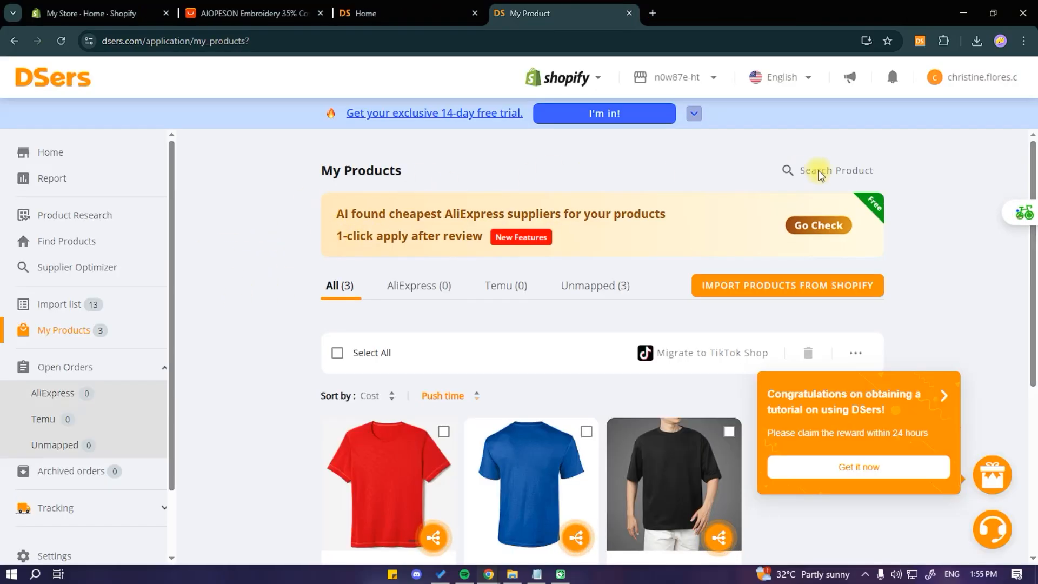
Step: Open the DSers extension on the AliExpress product page and update its settings with currency set to USD
click(920, 41)
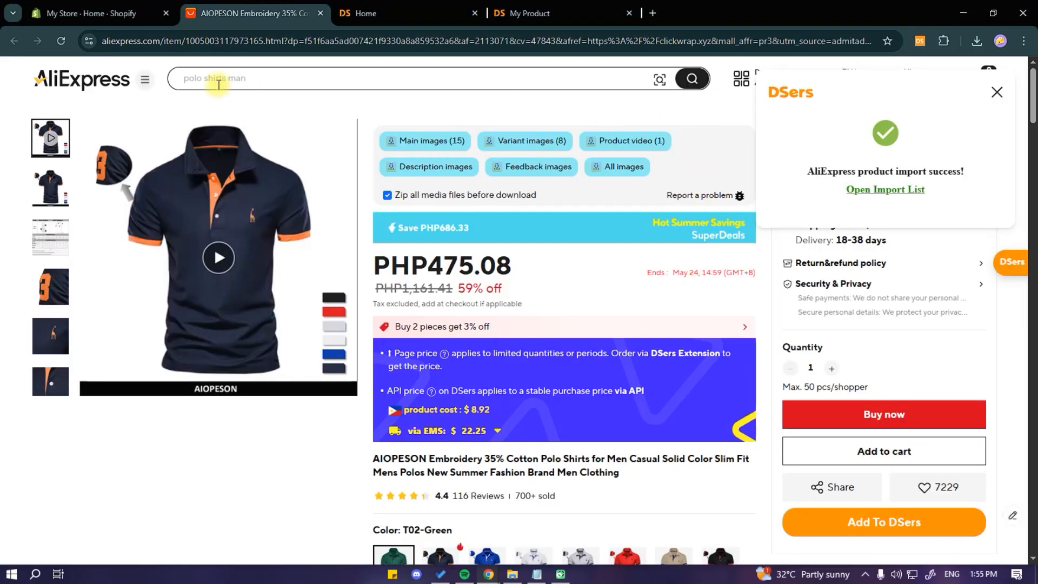
click(919, 42)
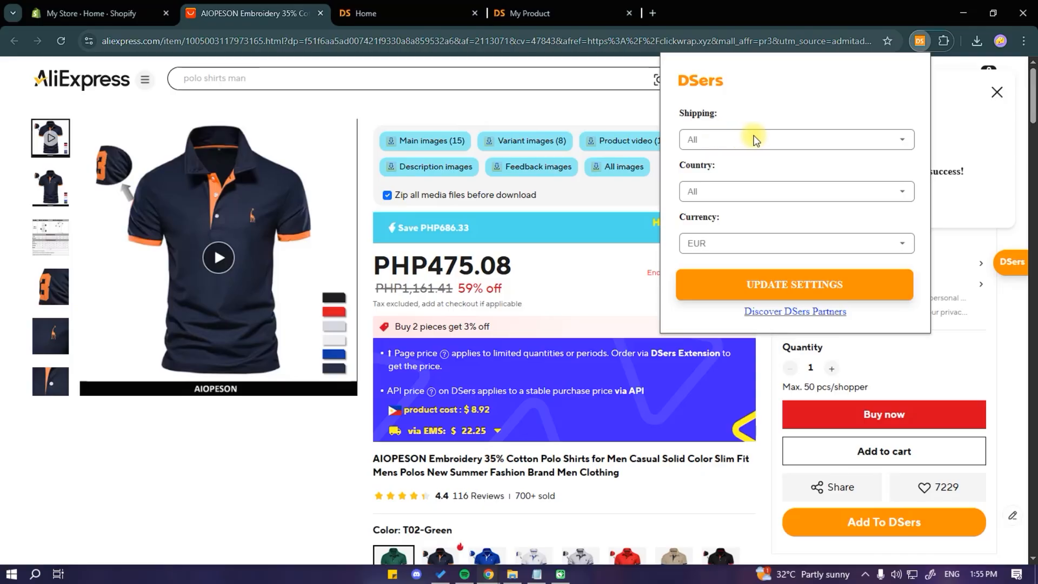
click(736, 139)
click(754, 157)
click(729, 191)
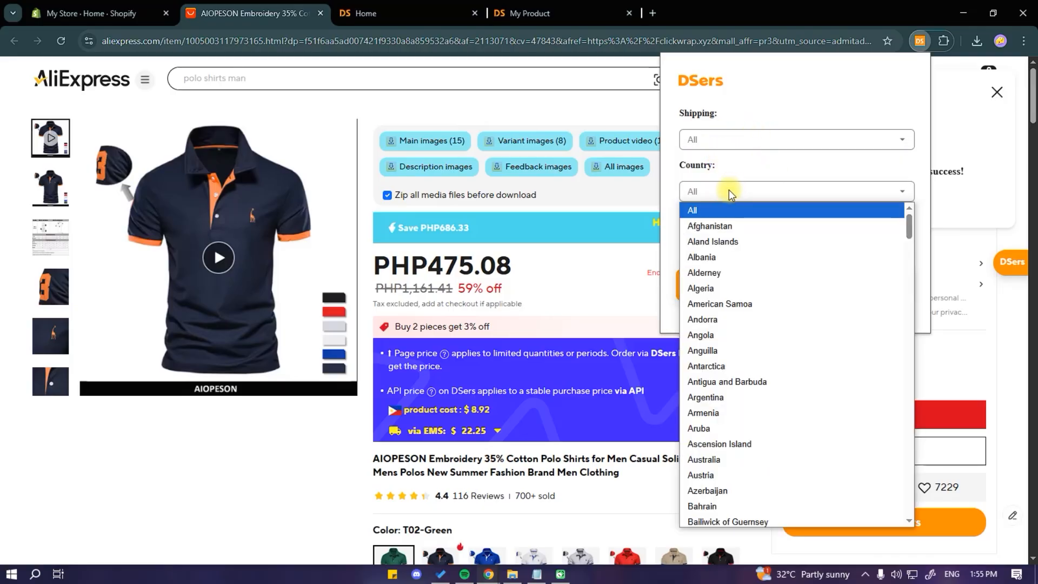
scroll(815, 347, down, 10)
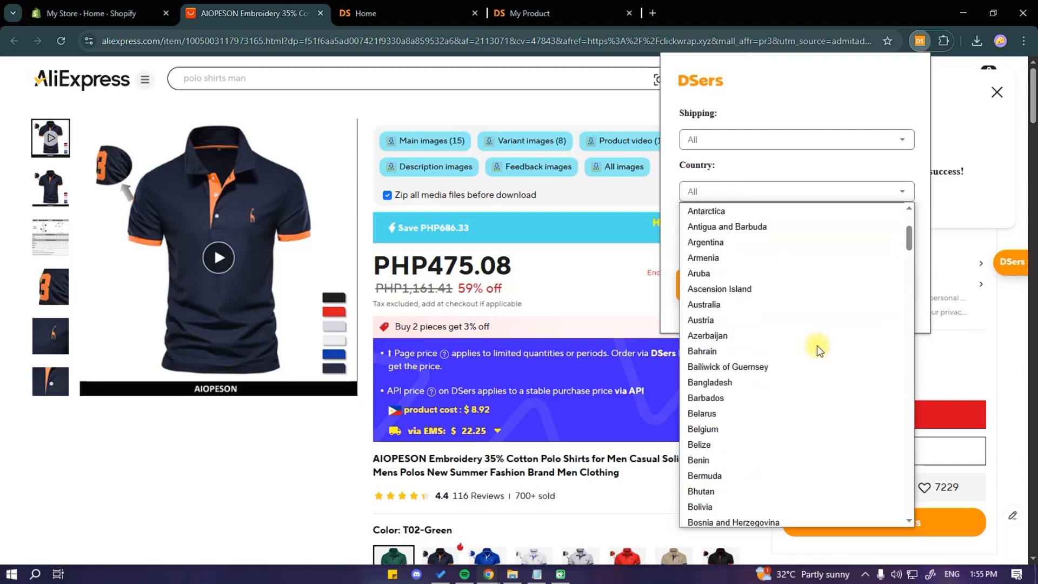
click(725, 193)
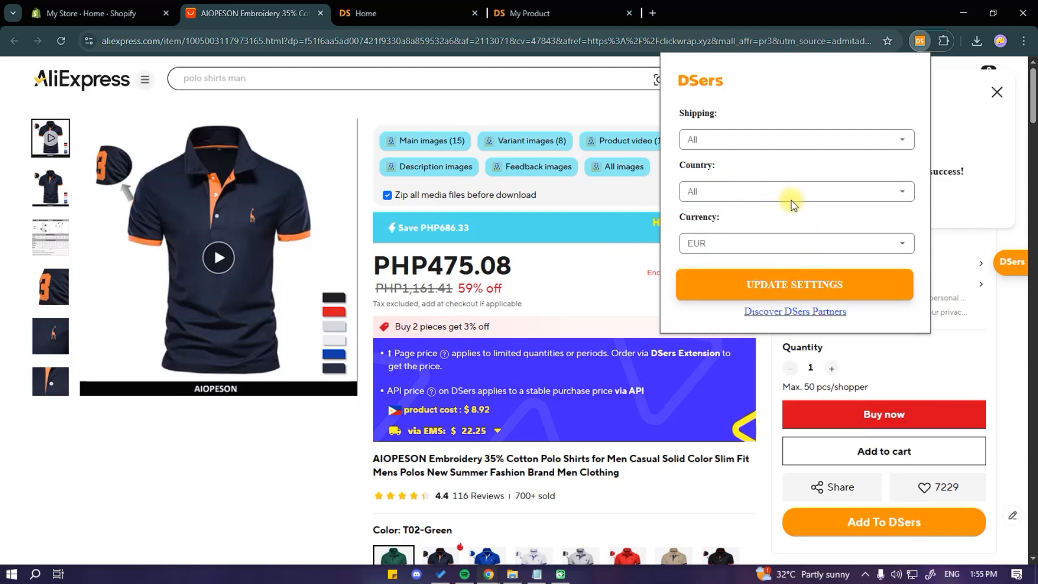
click(905, 246)
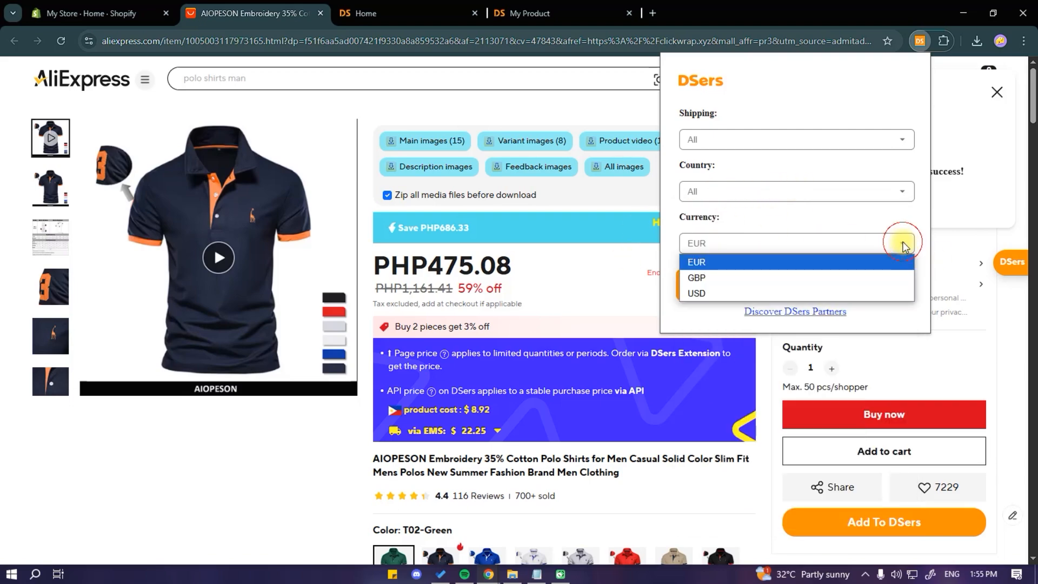
click(703, 293)
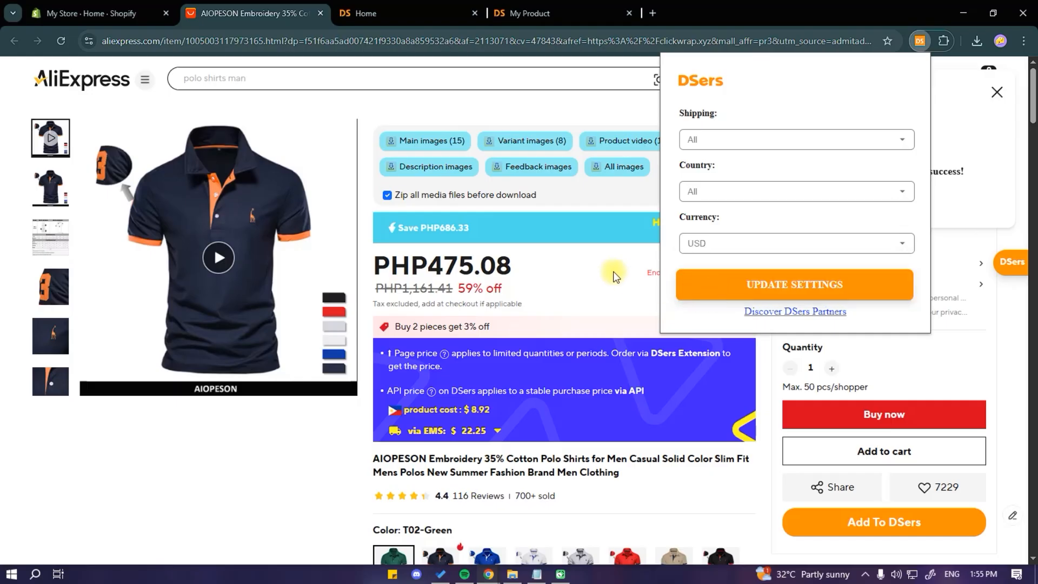
click(761, 284)
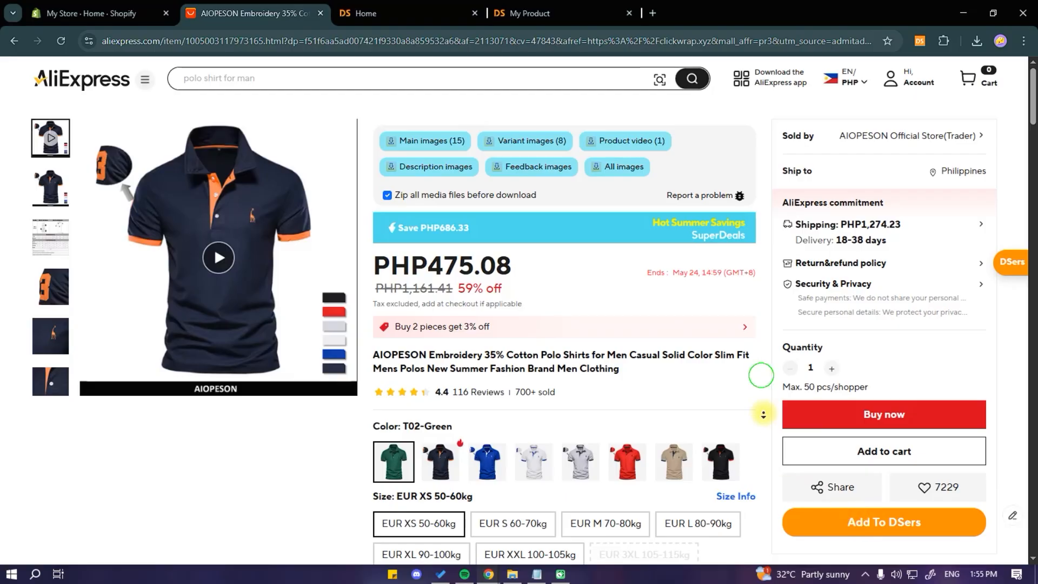
Step: Try to add the AIOPESON polo shirt to DSers again
scroll(765, 427, down, 3)
click(882, 513)
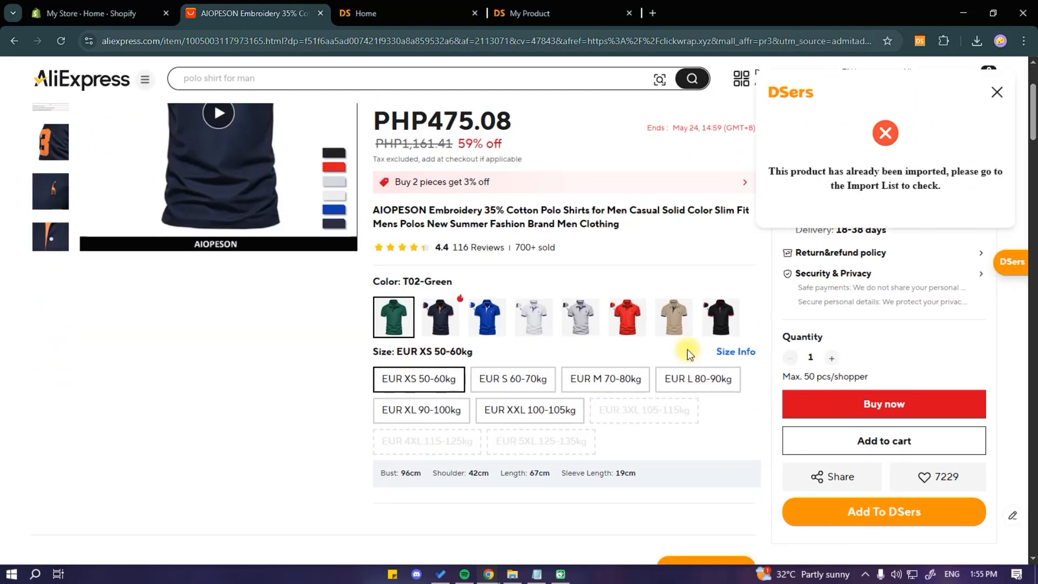
Step: Open the DSers Import List and find the imported AIOPESON polo shirt
click(396, 10)
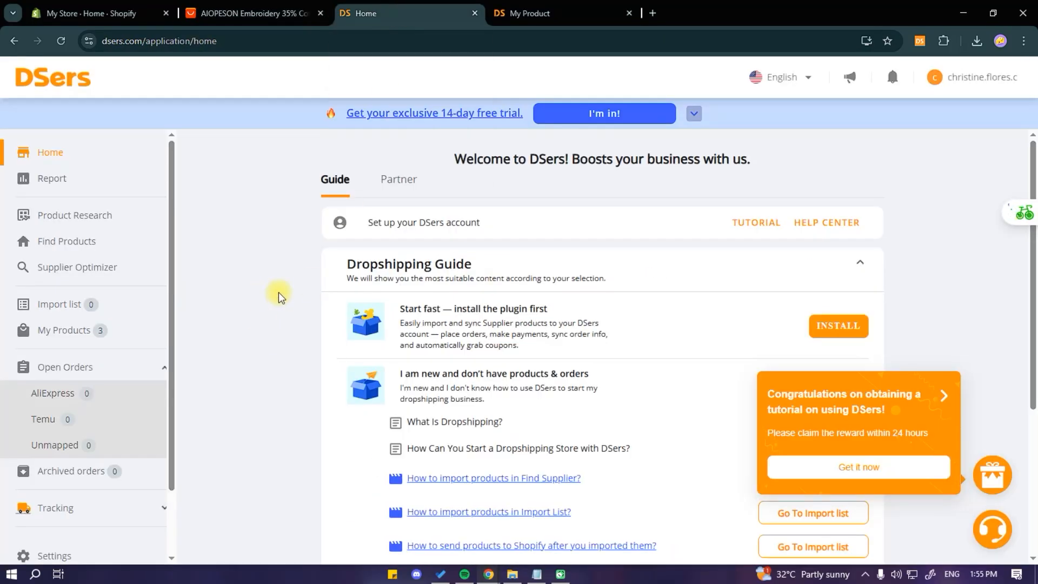
click(61, 41)
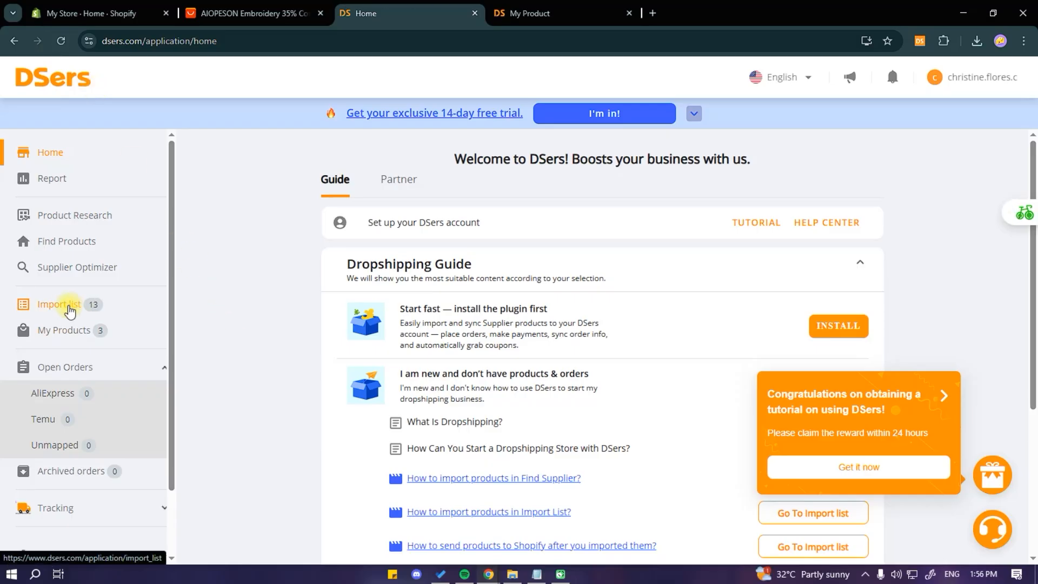
click(69, 306)
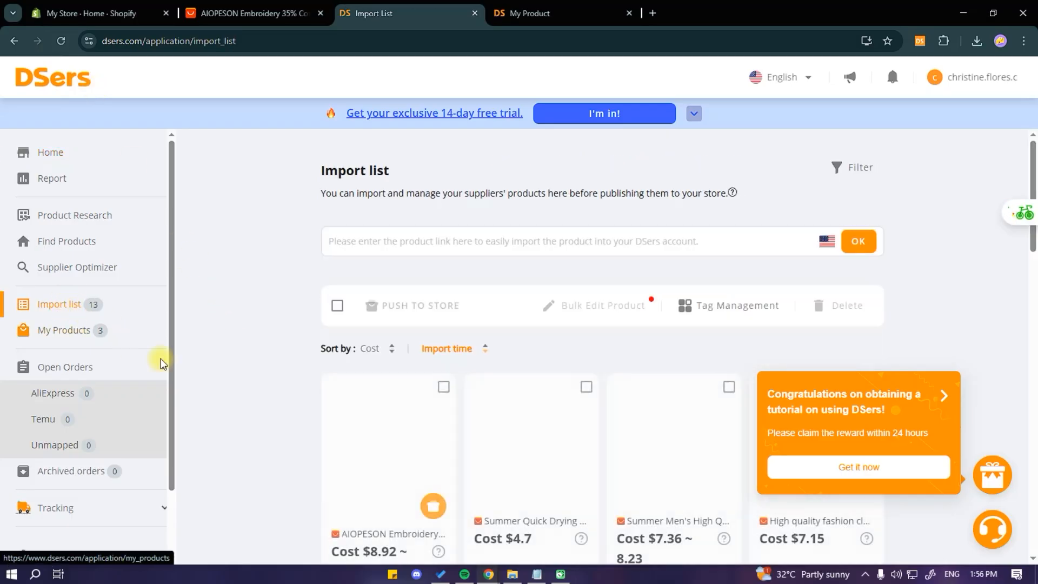
scroll(1033, 243, down, 4)
scroll(1033, 244, up, 3)
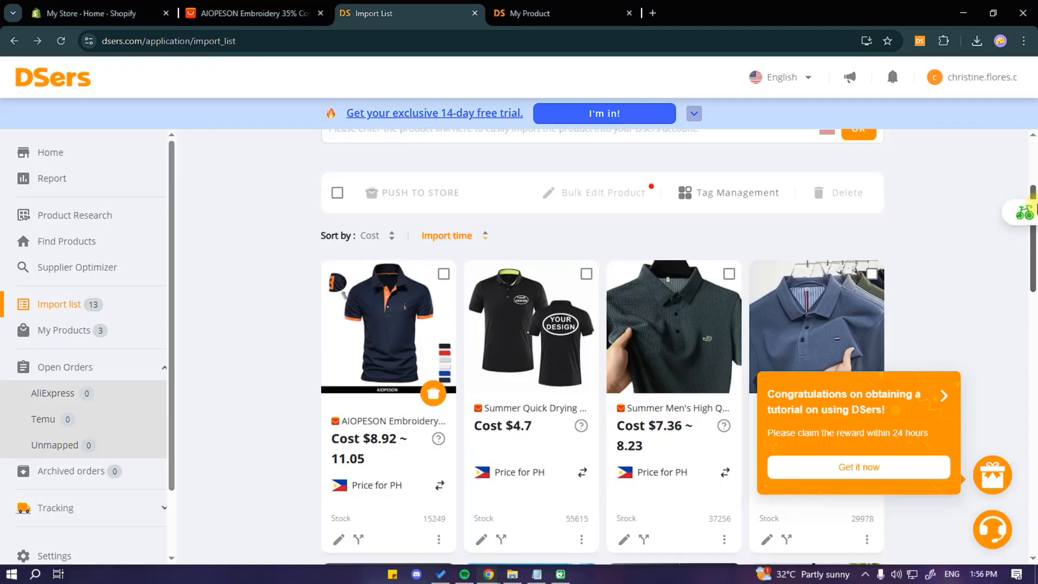
scroll(1034, 233, down, 2)
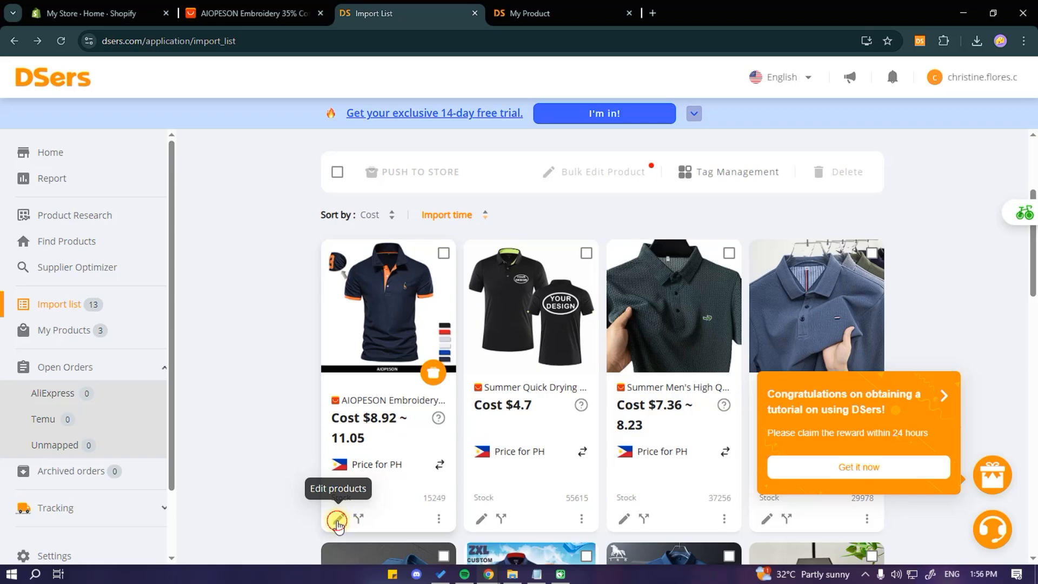
Step: Open the polo shirt's product editor and review its title, weight, dimensions and organization fields
click(337, 521)
click(668, 116)
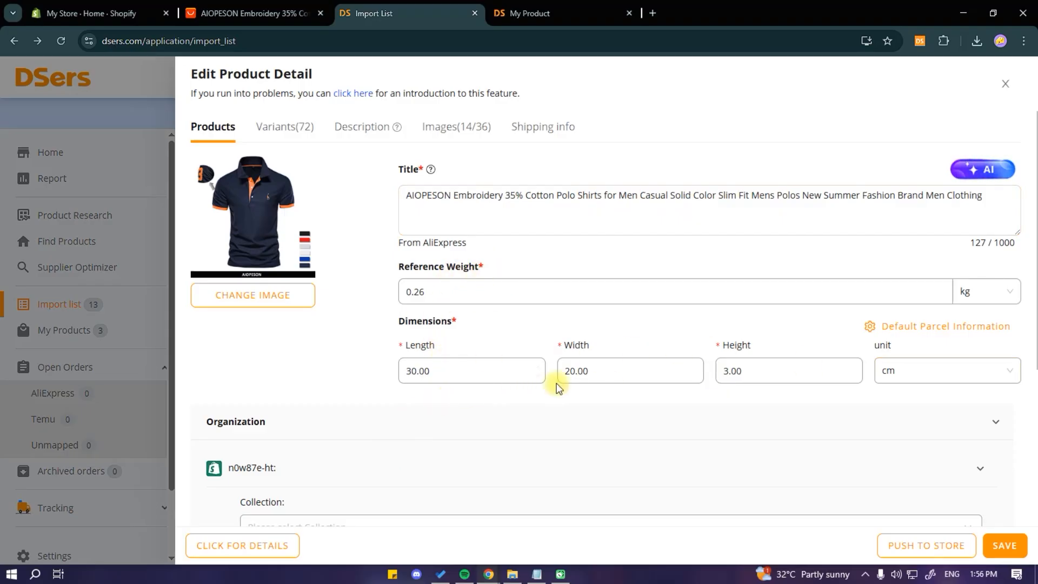
scroll(454, 417, down, 5)
scroll(341, 329, up, 4)
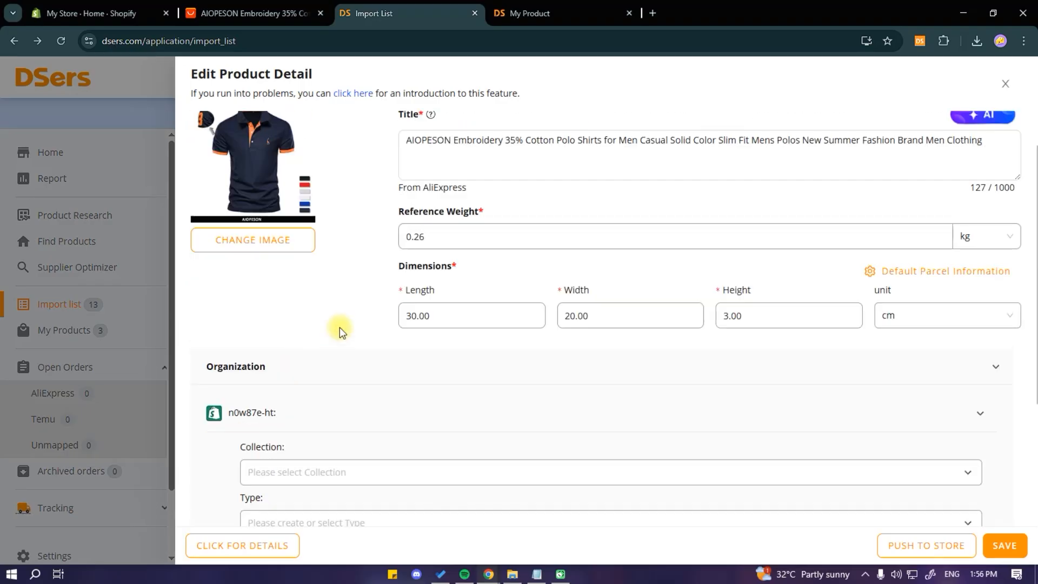
scroll(326, 398, down, 4)
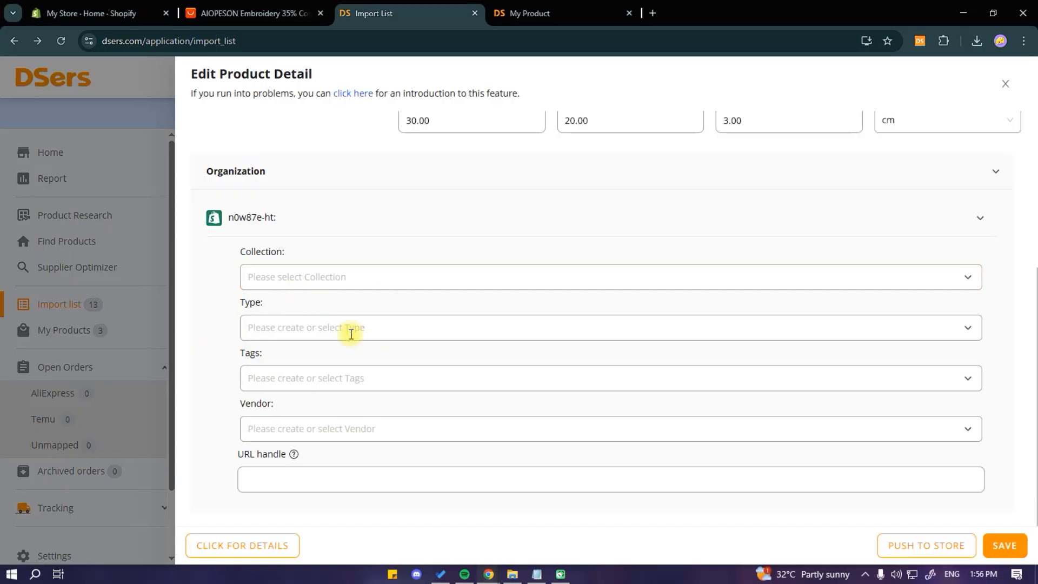
scroll(213, 387, up, 5)
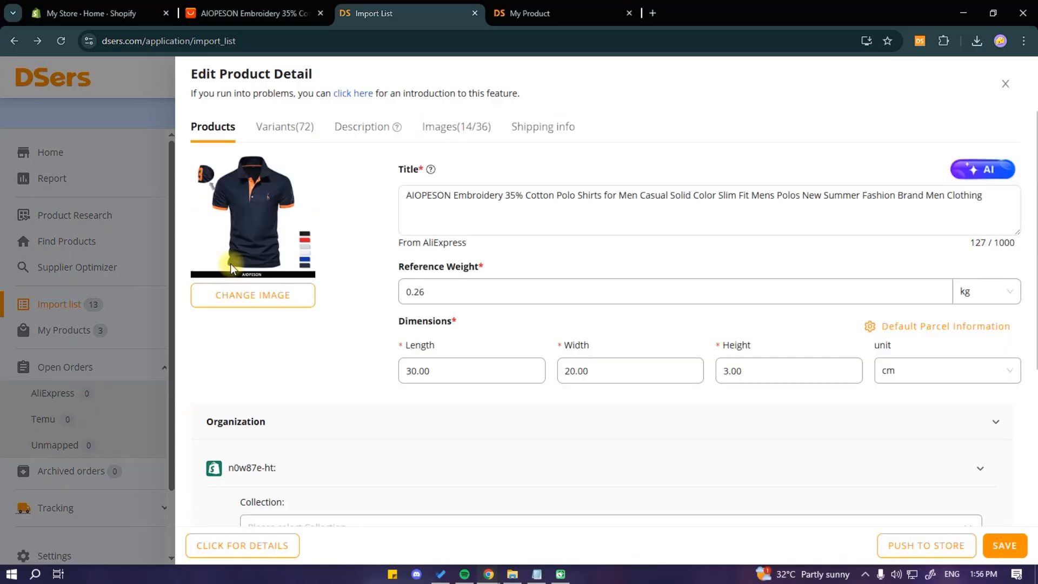
Step: In the product's variants, select three T02-blue variants and then clear that selection
click(286, 128)
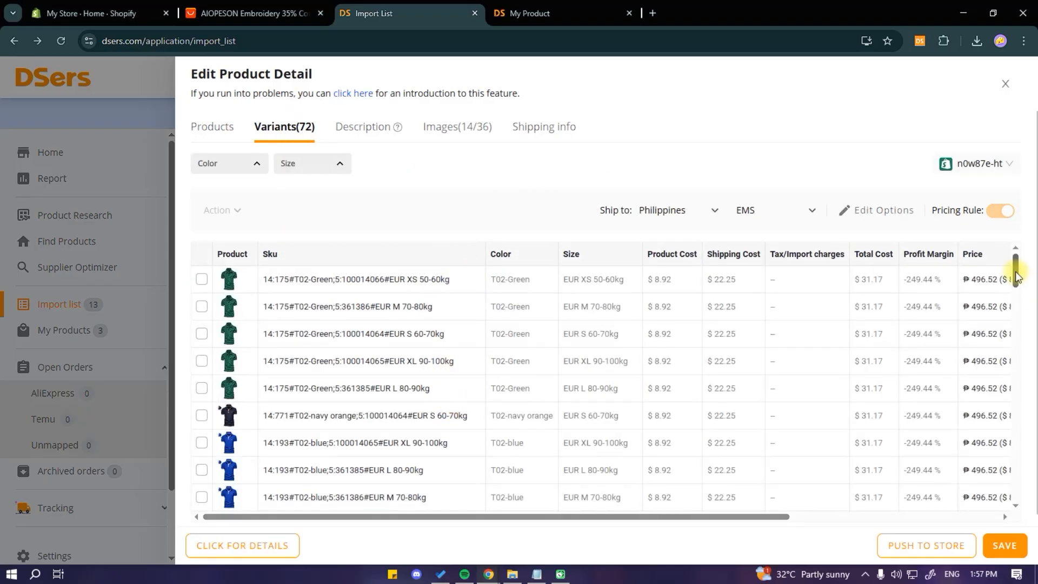
drag(1015, 276, 1027, 300)
click(202, 346)
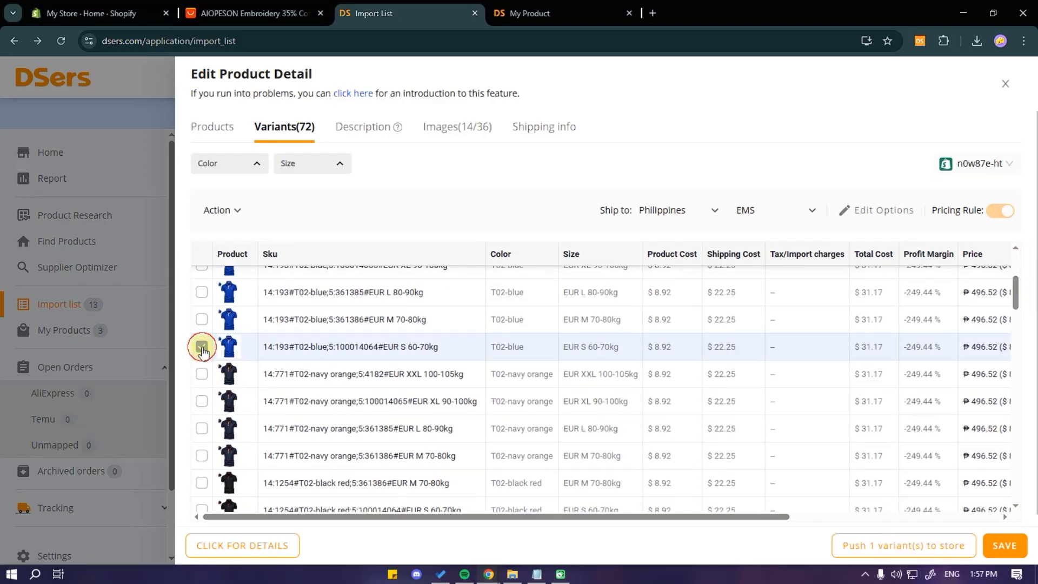
click(203, 320)
click(201, 292)
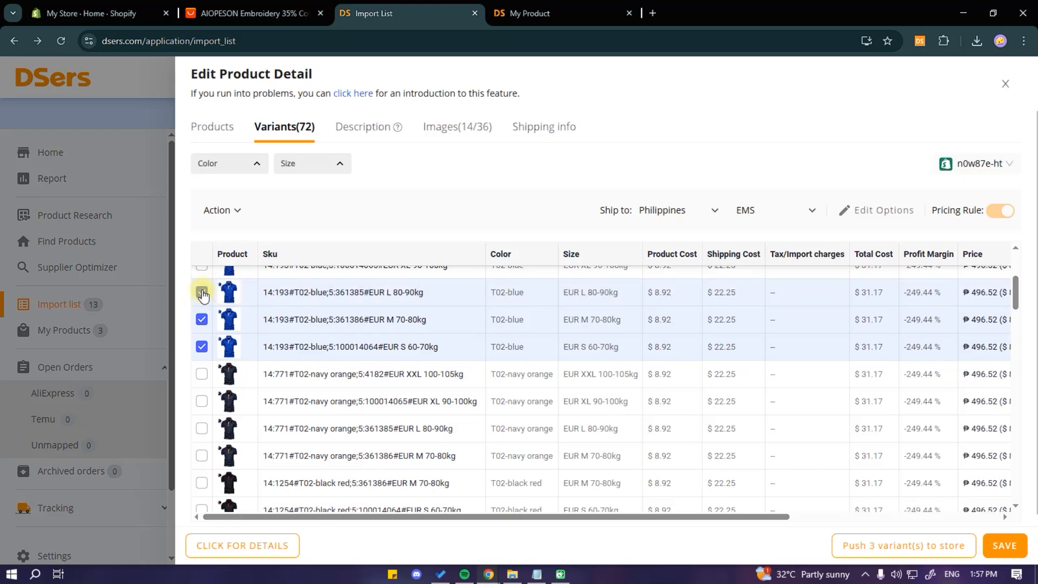
click(201, 292)
click(201, 319)
click(202, 346)
drag(1015, 291, 1035, 239)
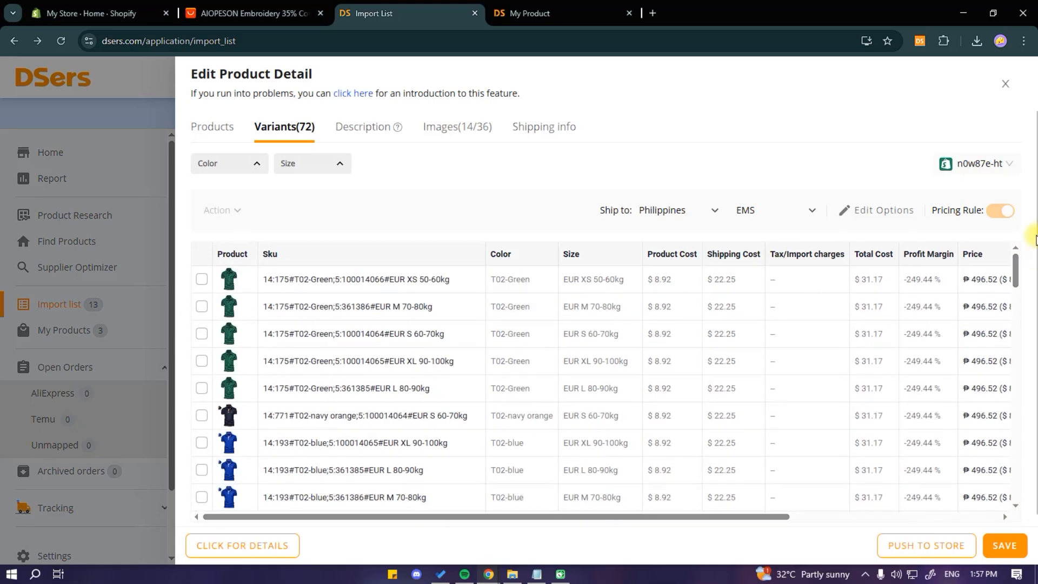
Step: Review the product's description and images in the editor
click(355, 132)
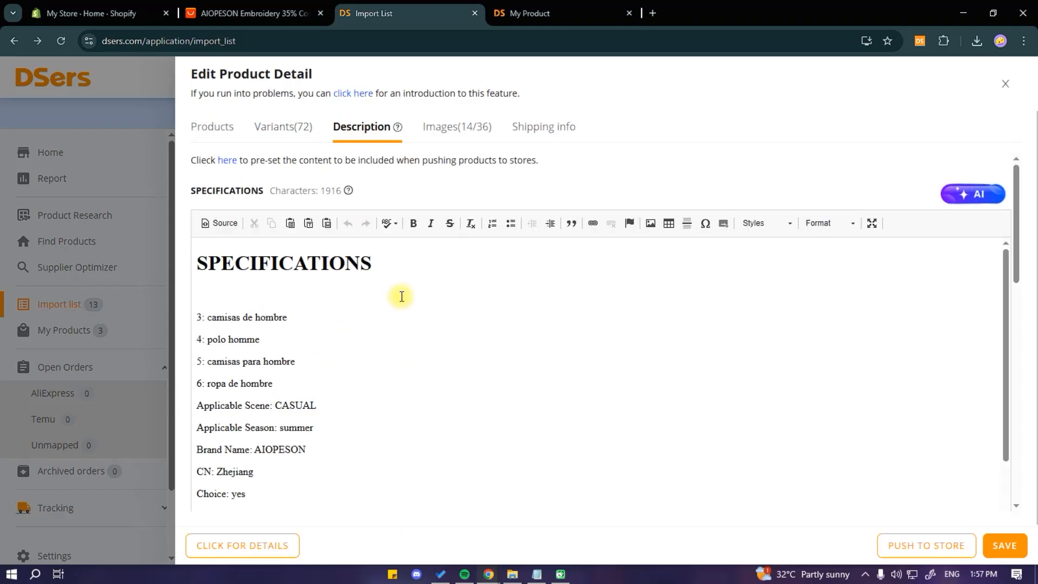
scroll(402, 296, down, 5)
click(441, 130)
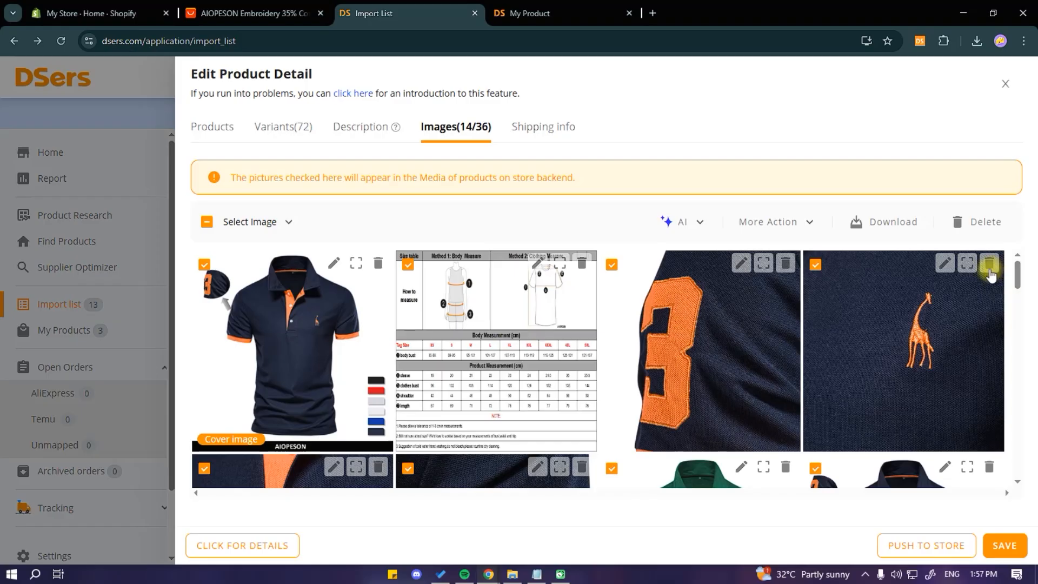
scroll(1019, 301, down, 6)
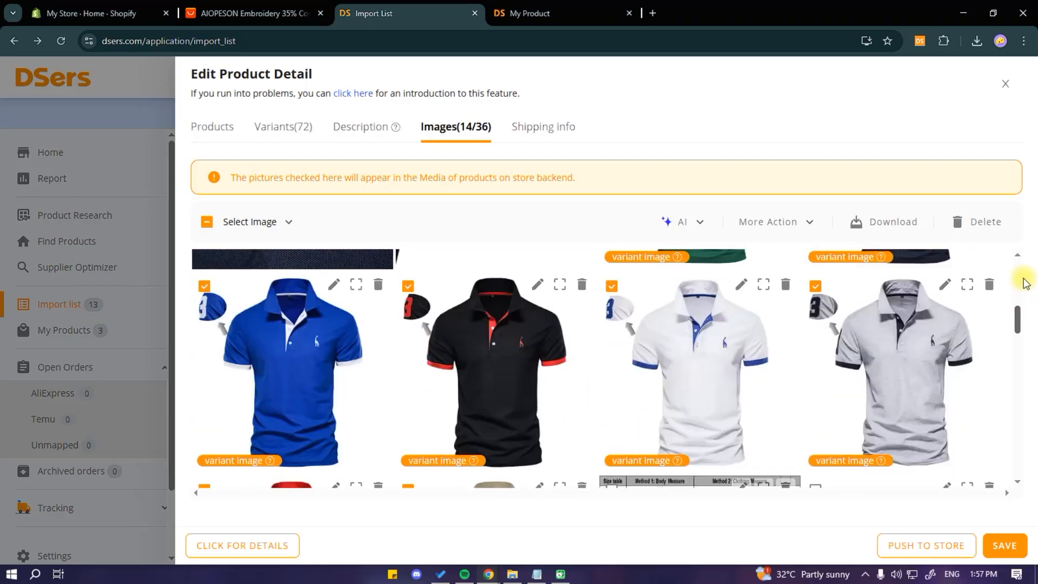
Step: Check the product's shipping info for delivery to United States
click(543, 127)
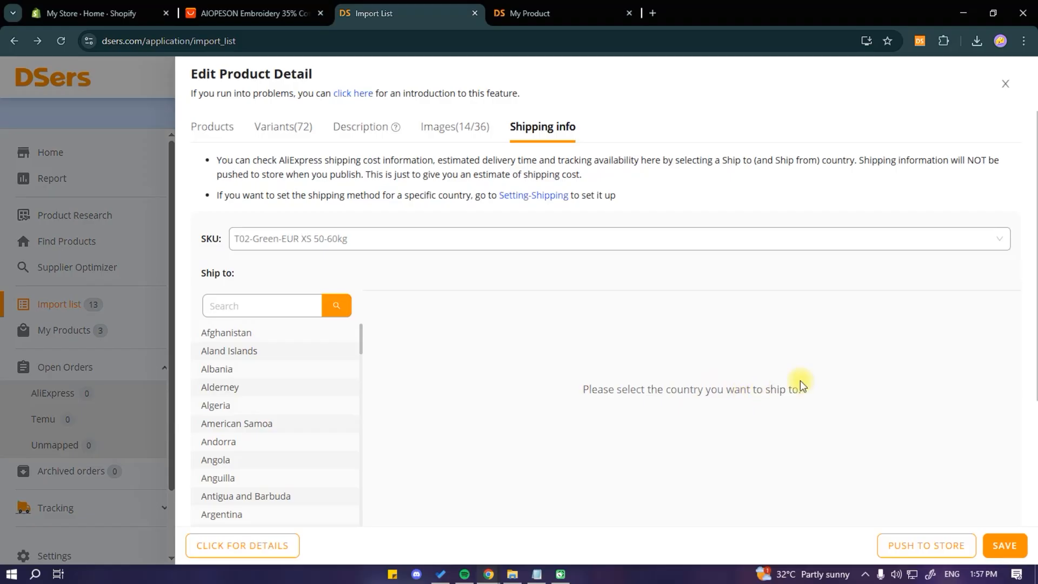
click(250, 313)
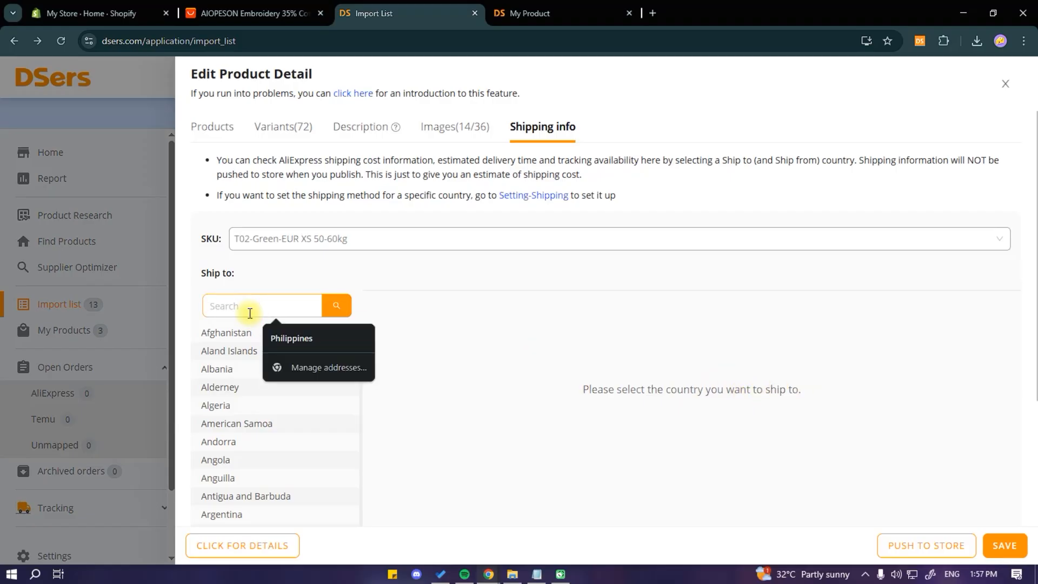
text(united states)
click(255, 332)
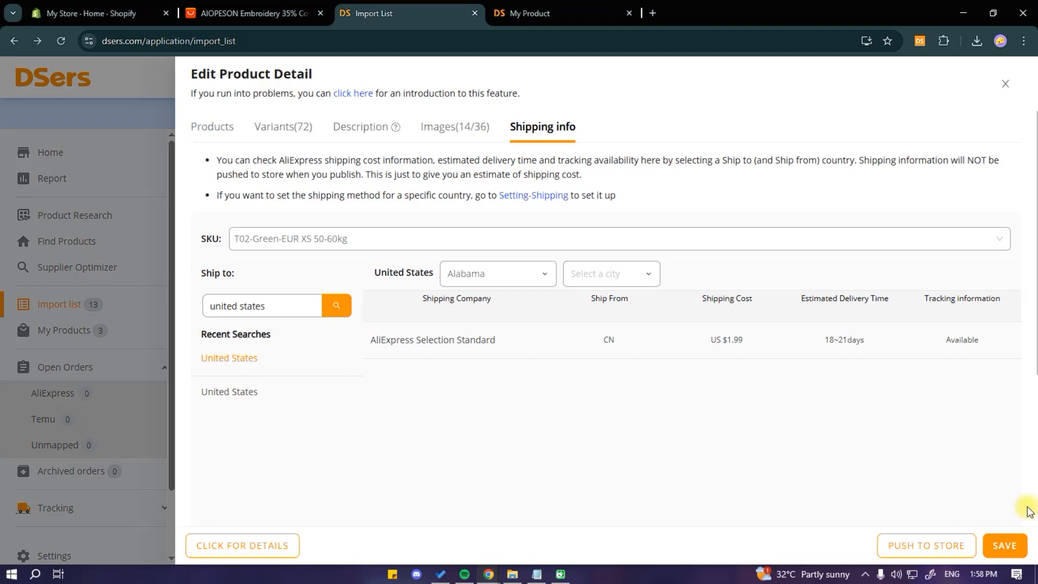
Step: Save the product and push the polo shirt to the Shopify store
click(1009, 547)
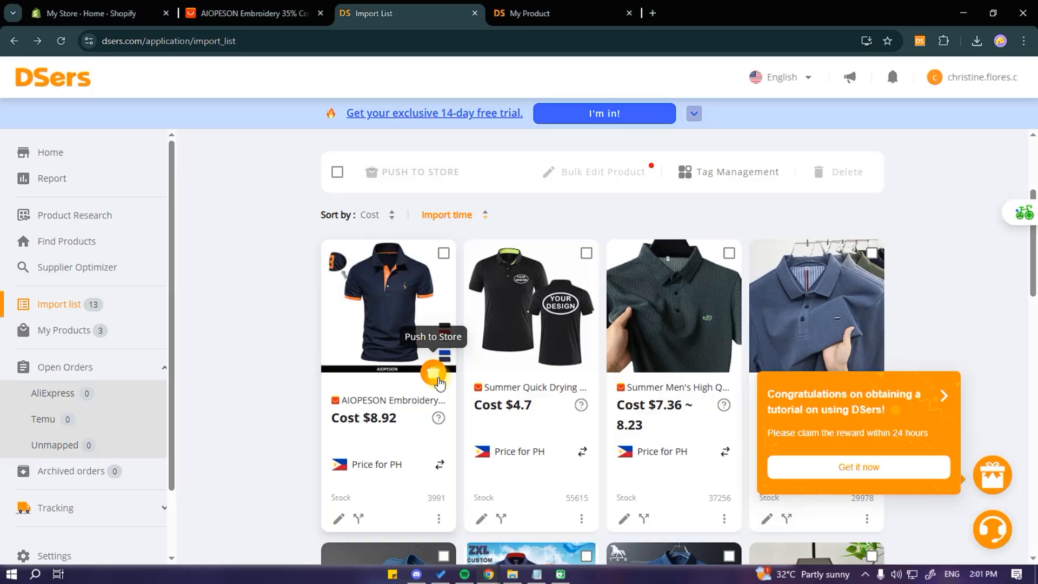
click(433, 373)
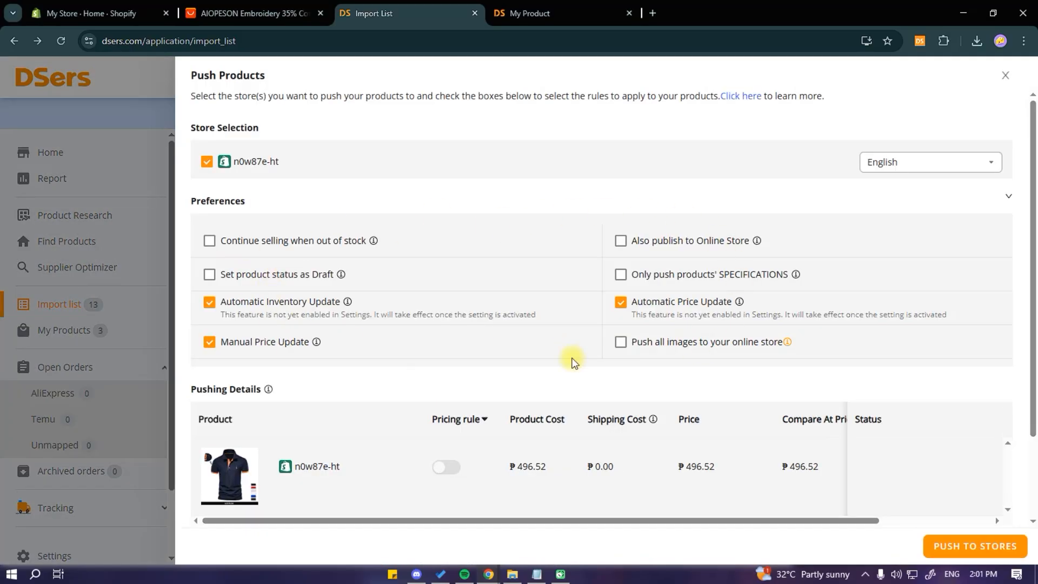
click(975, 551)
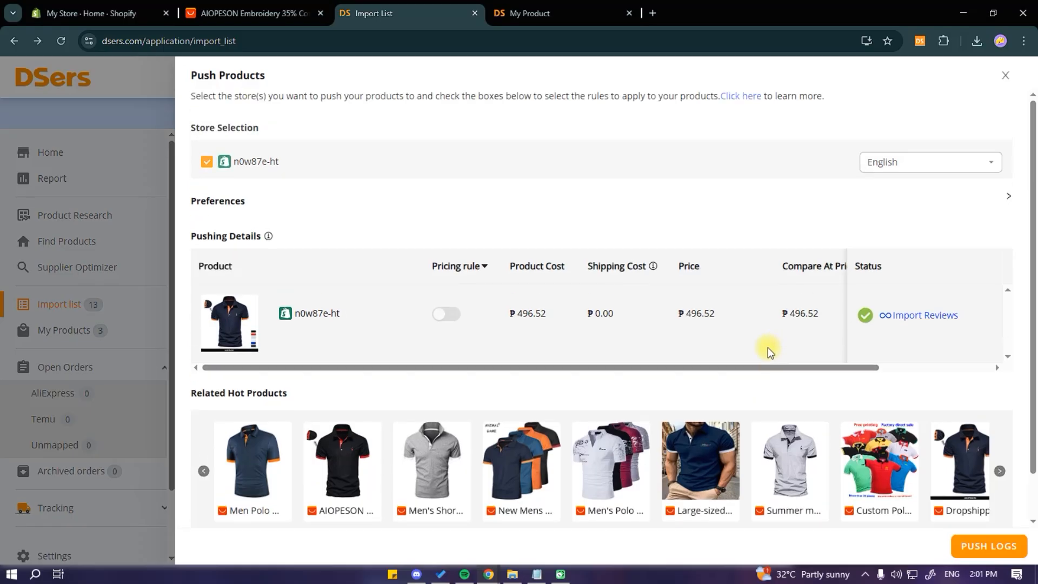
Step: Open the Shopify admin's Products list to view the pushed polo shirt
click(103, 14)
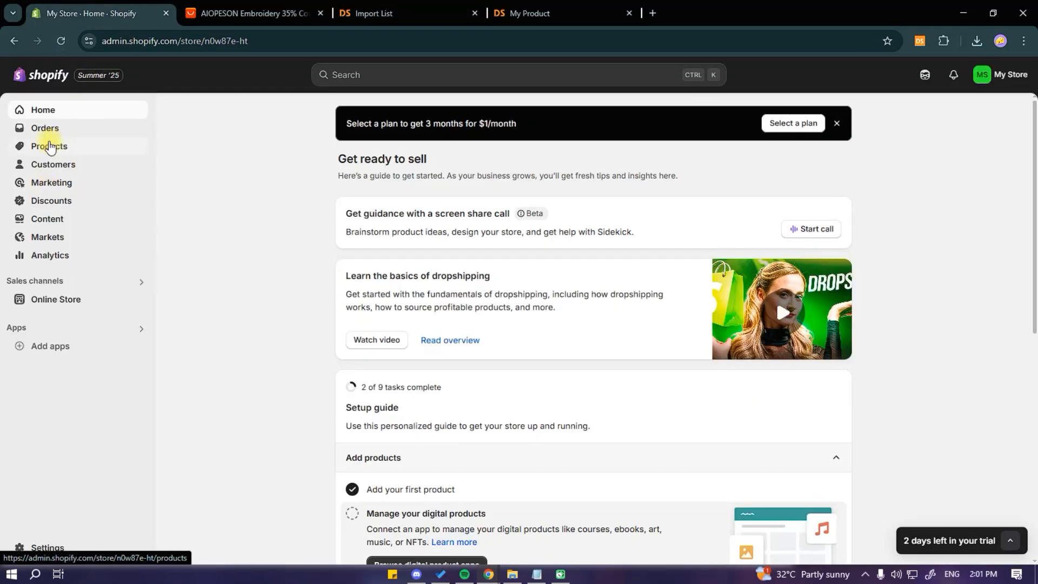
click(49, 147)
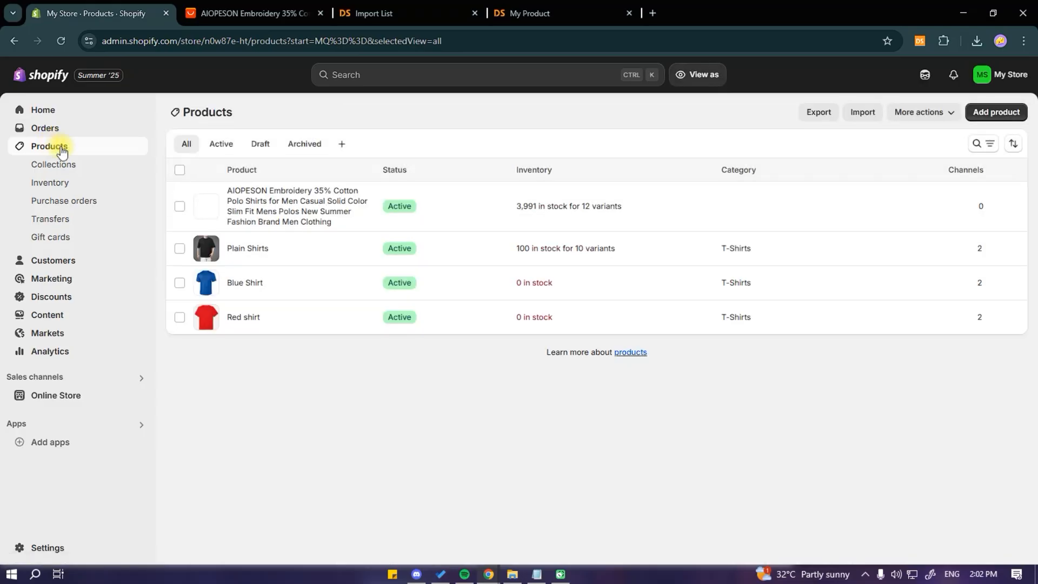